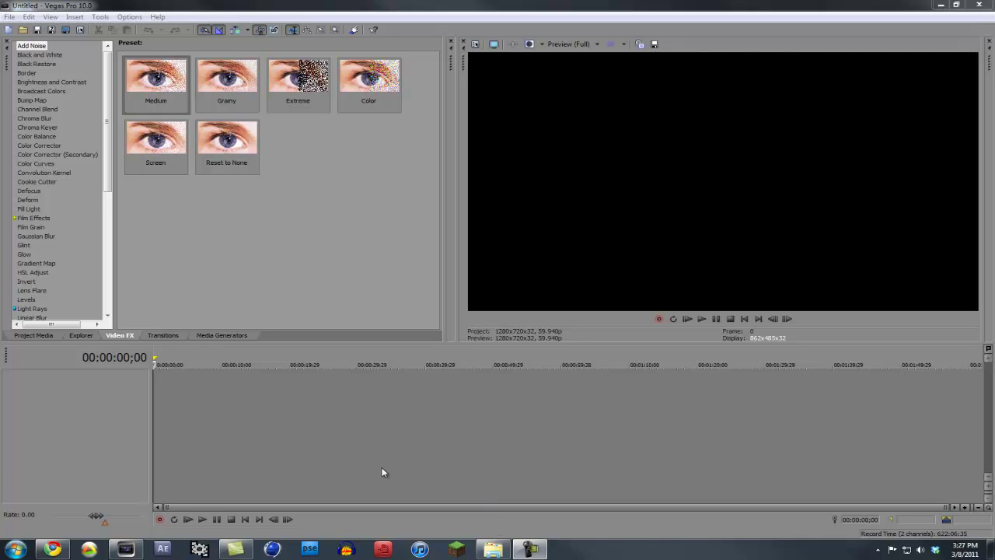
- Add Summit 1.mp4 from the Cinimatics folder to the start of the timeline and put the file window away
click(496, 549)
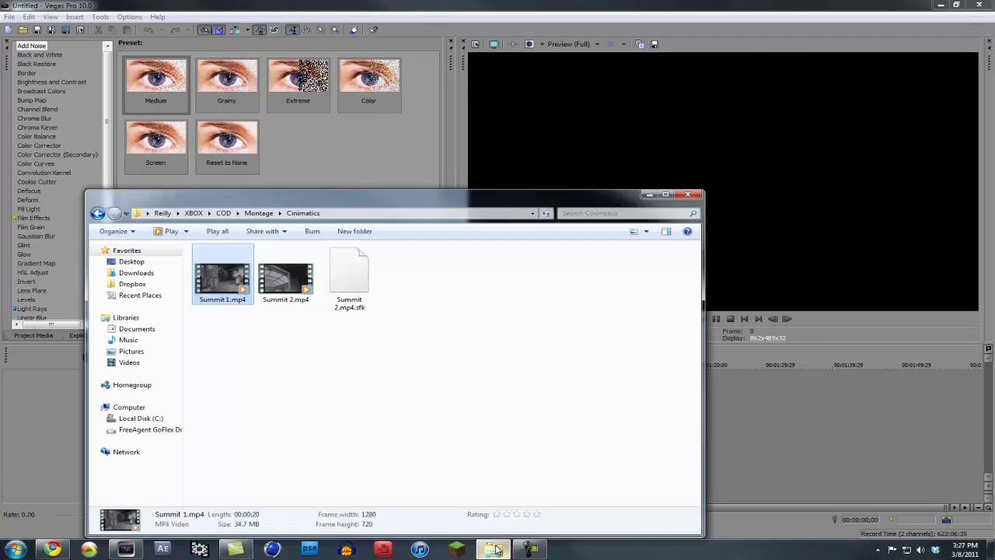
drag(295, 192, 536, 200)
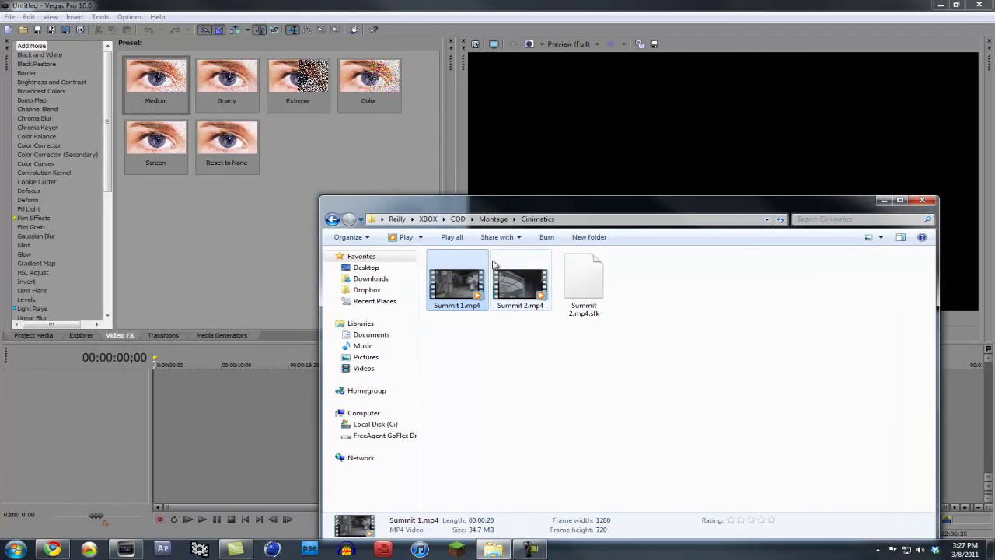
mouse_move(456, 284)
mouse_down()
mouse_move(203, 390)
mouse_move(161, 394)
mouse_up()
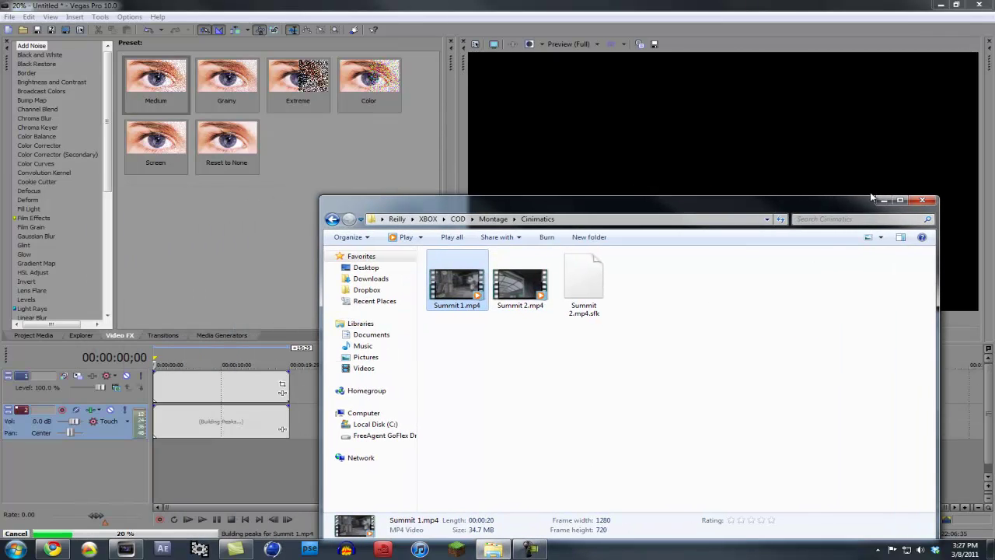
click(883, 201)
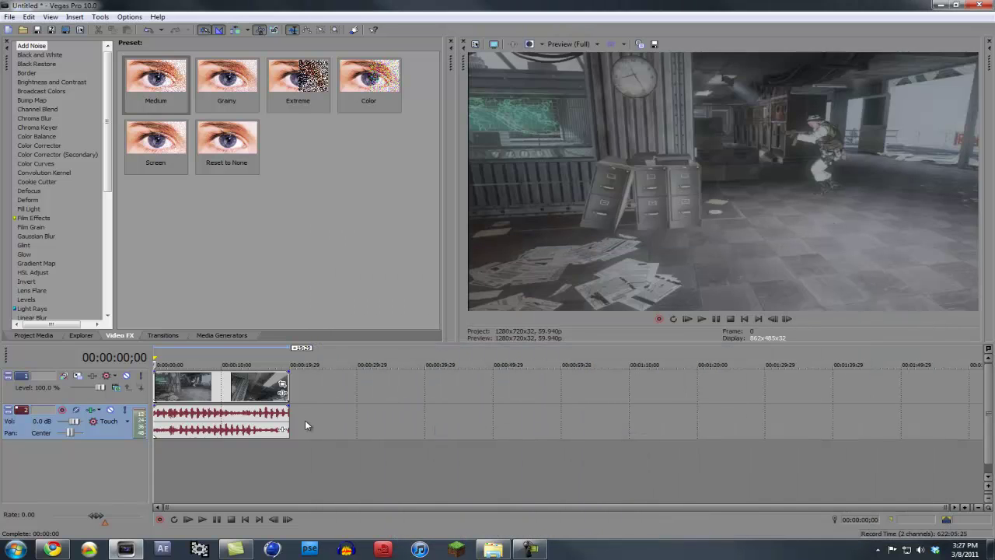
- Scrub the Summit 1.mp4 clip and step back frame by frame to the muzzle-flash frame at 00:00:06;04
drag(233, 468, 219, 468)
click(210, 473)
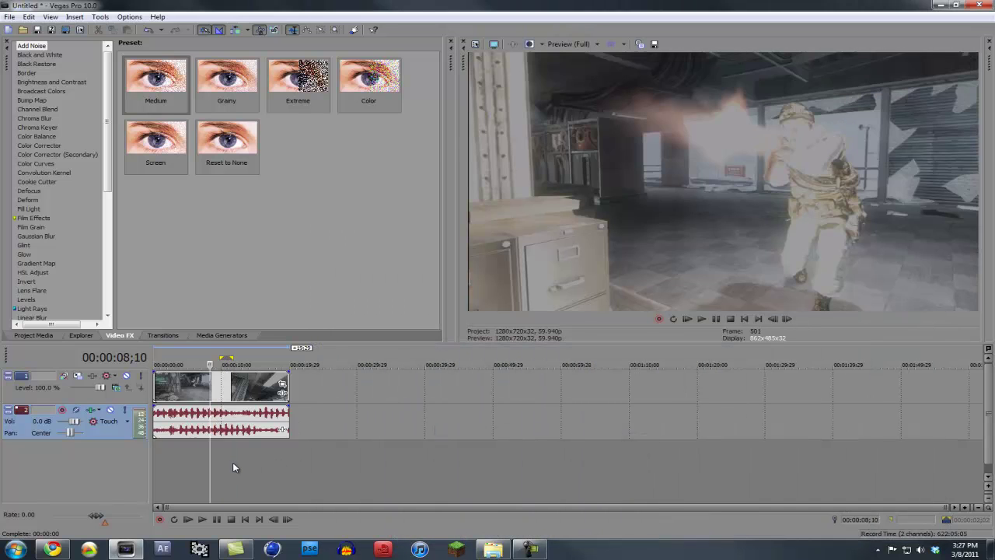
click(232, 461)
click(216, 464)
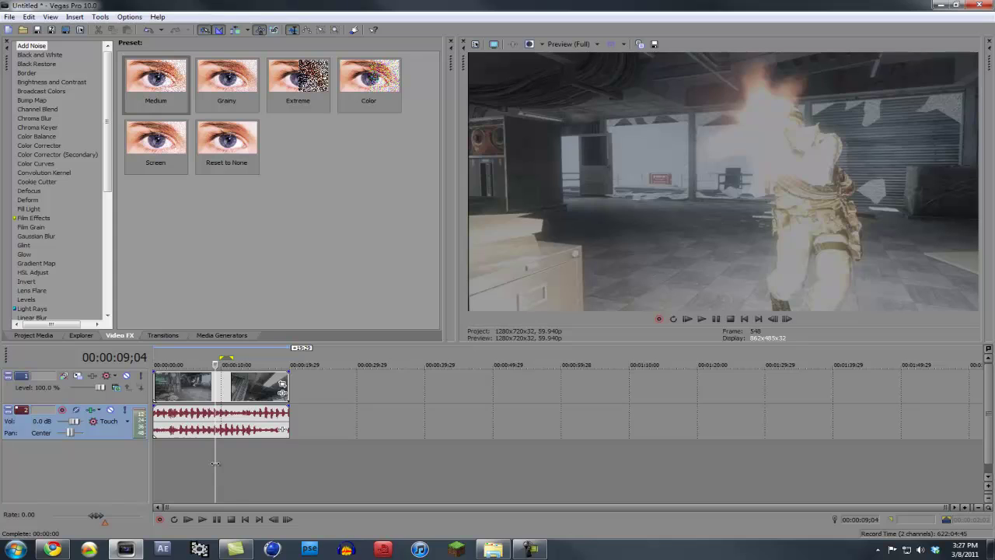
click(205, 462)
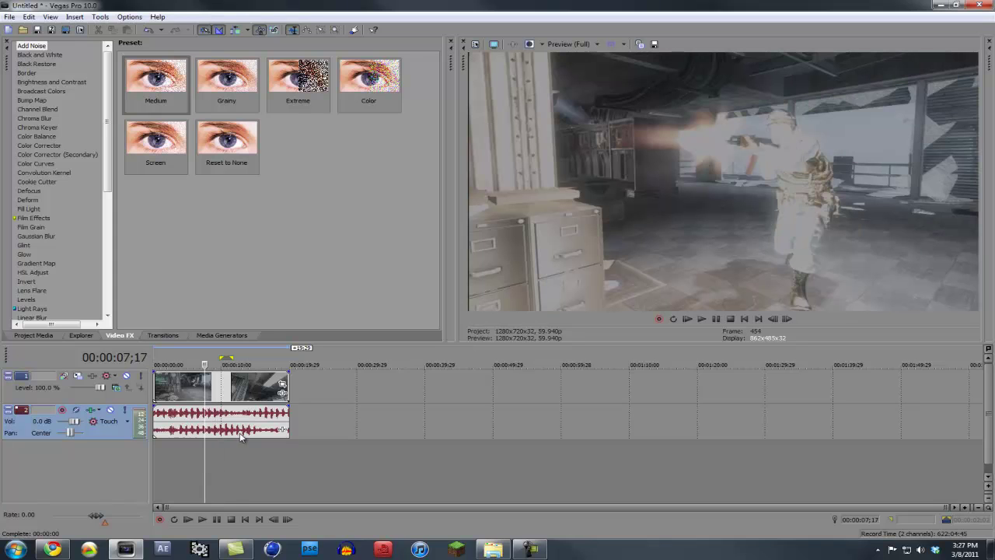
click(772, 319)
click(773, 319)
click(773, 319)
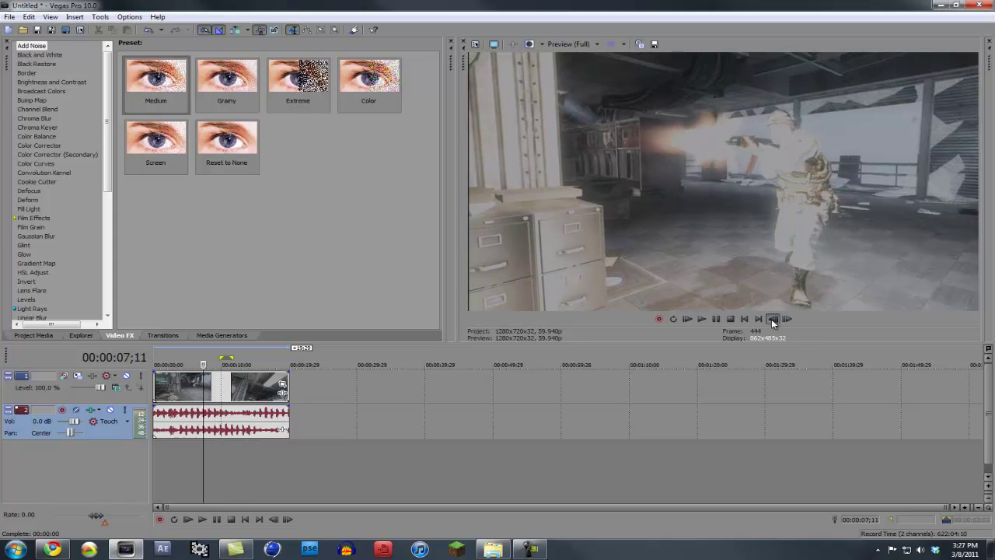
click(773, 318)
click(772, 319)
click(772, 319)
click(773, 319)
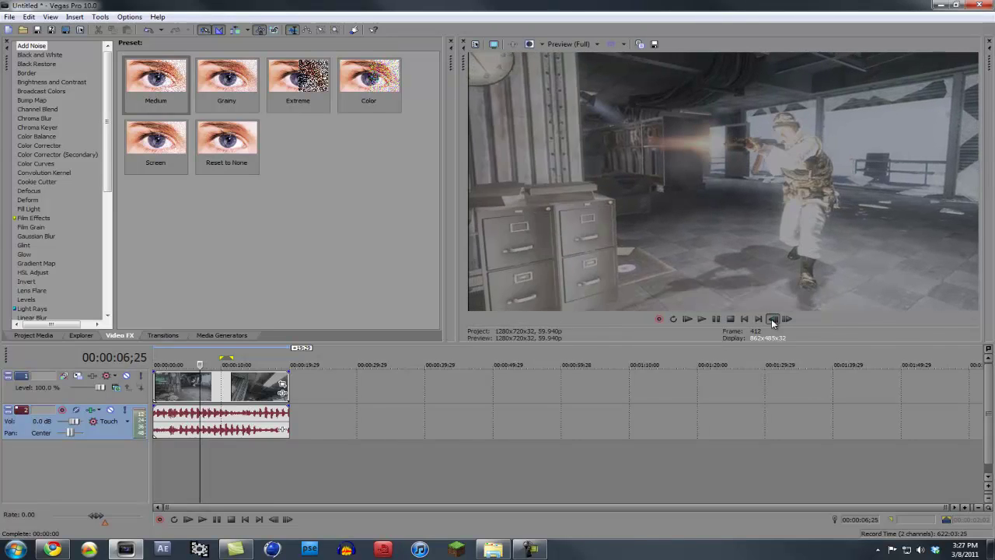
click(772, 318)
click(772, 319)
click(773, 318)
click(773, 319)
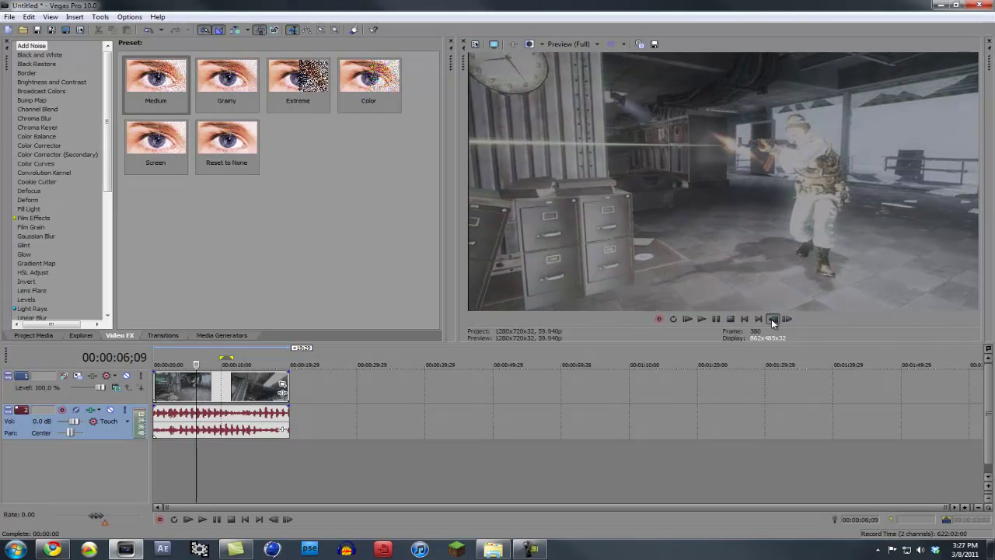
click(772, 319)
click(773, 319)
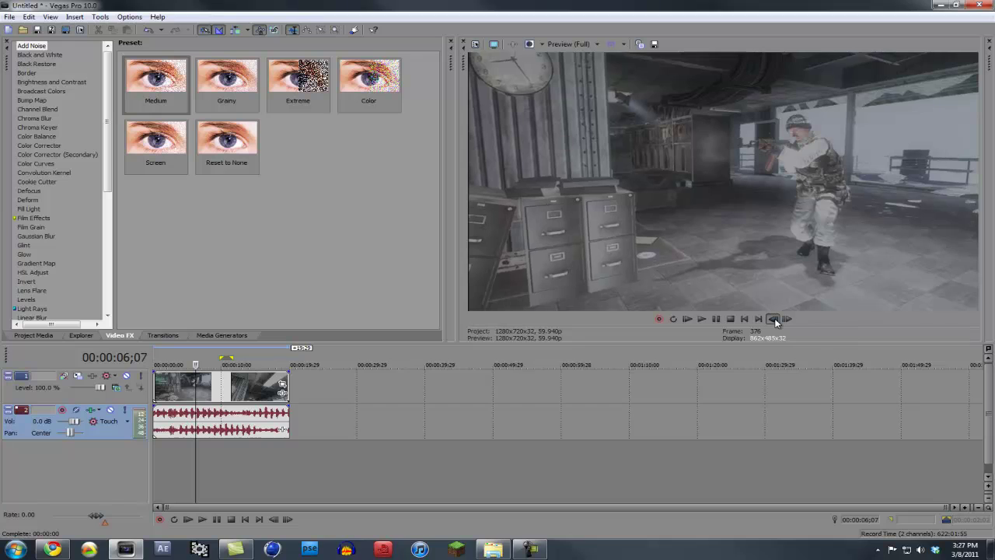
click(774, 319)
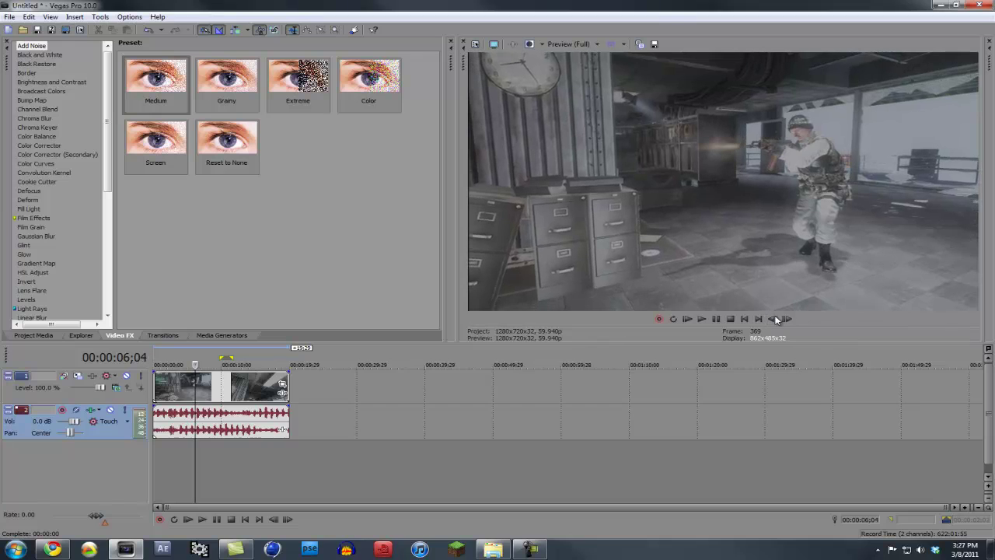
- Save a snapshot of the current preview frame as Image8.jpg in the Montage folder, in Joint Picture Experts Group format
click(655, 46)
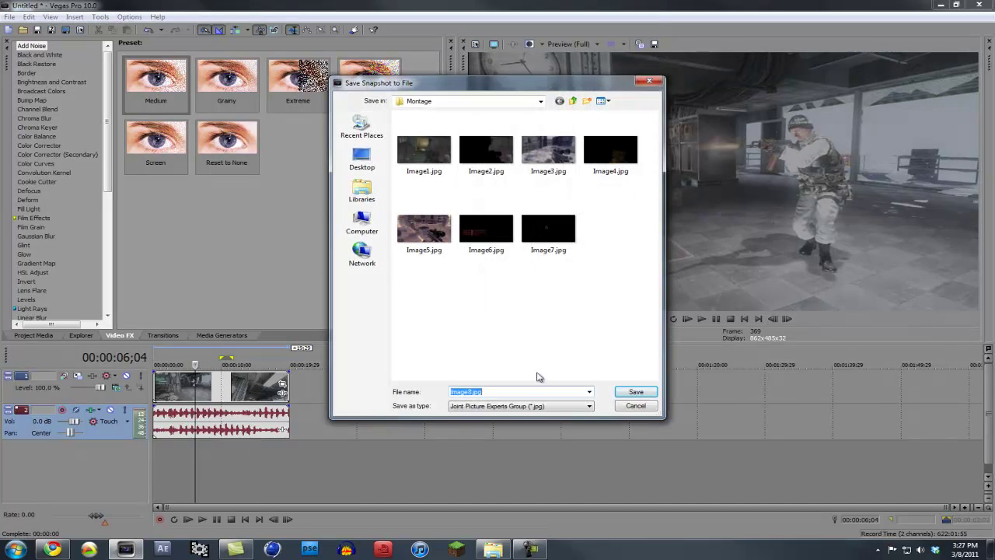
click(489, 106)
click(490, 107)
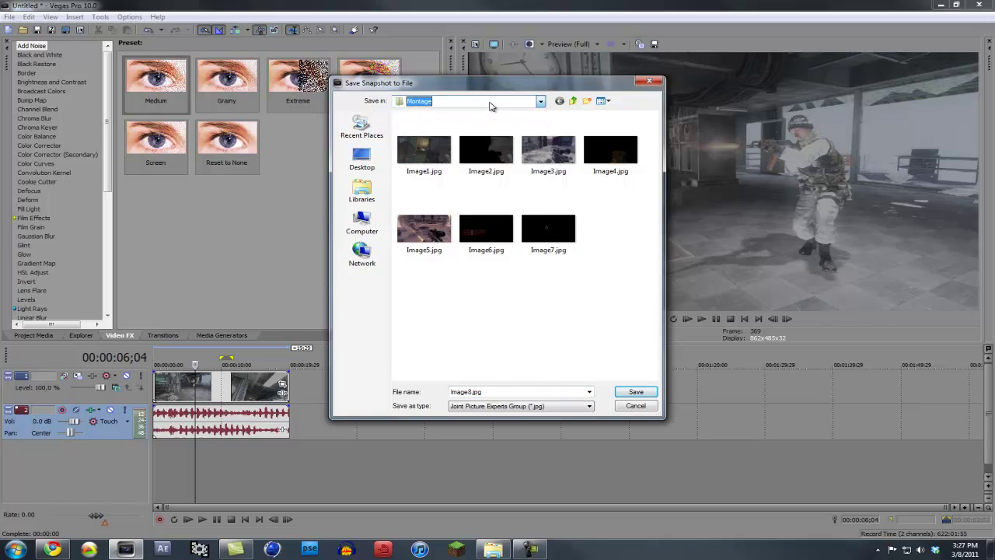
click(490, 106)
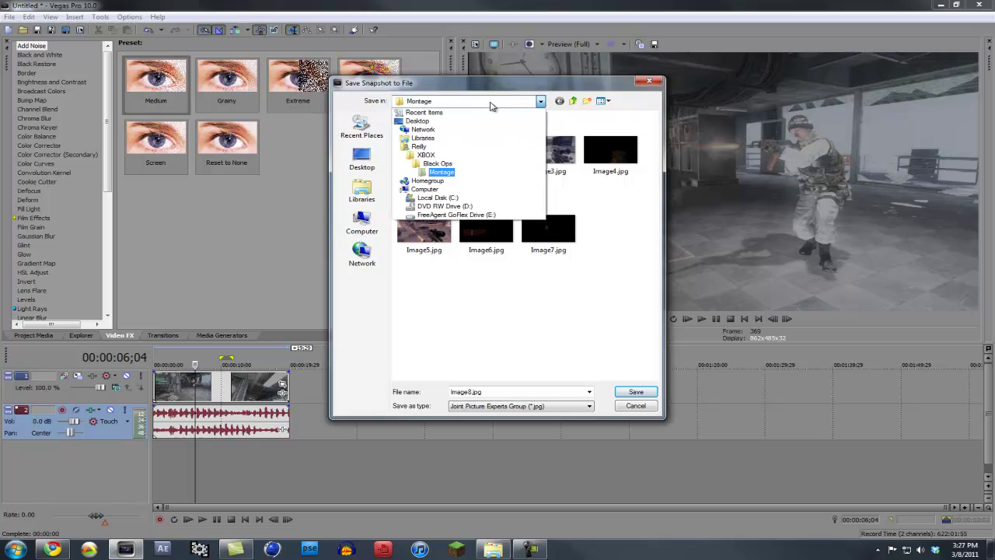
click(490, 107)
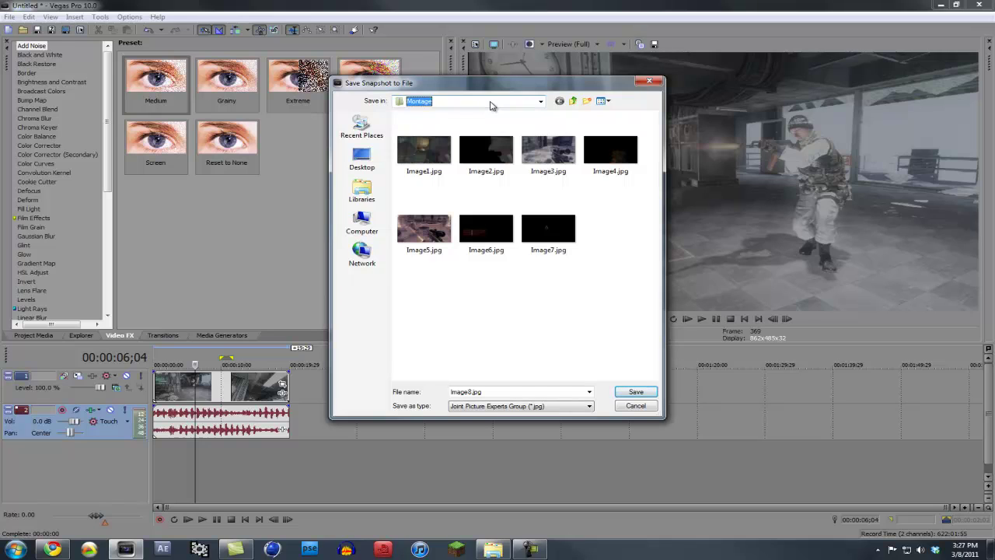
click(490, 107)
click(490, 107)
click(490, 106)
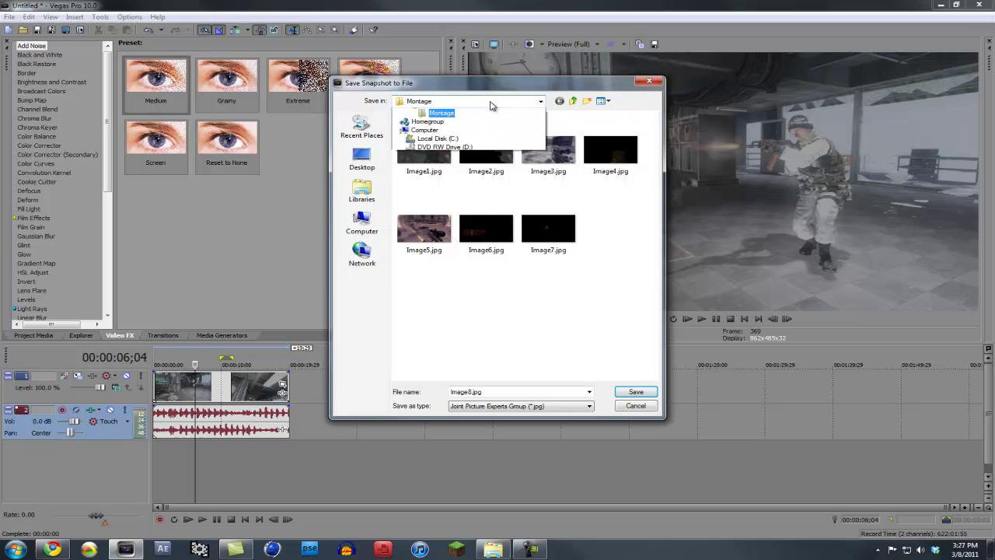
click(489, 107)
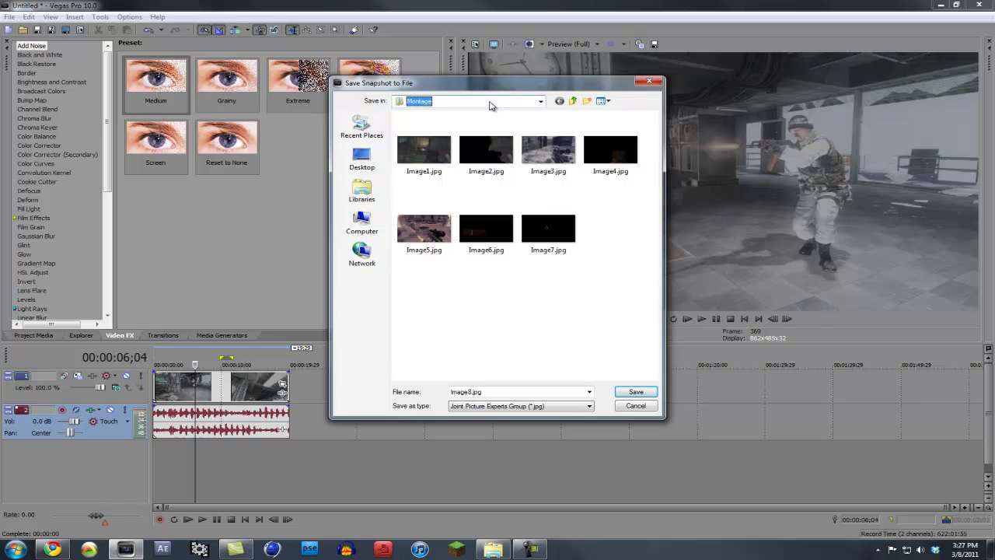
click(554, 410)
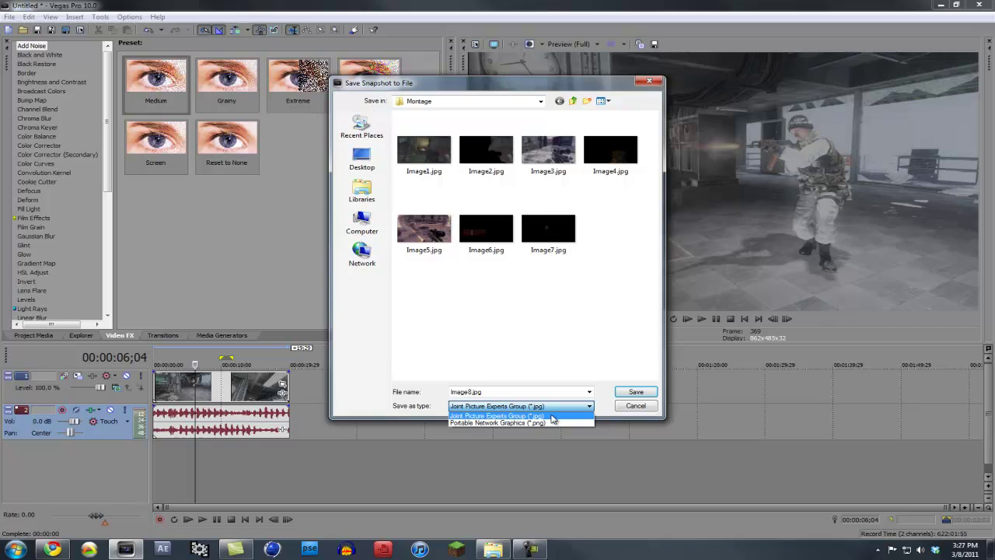
click(551, 416)
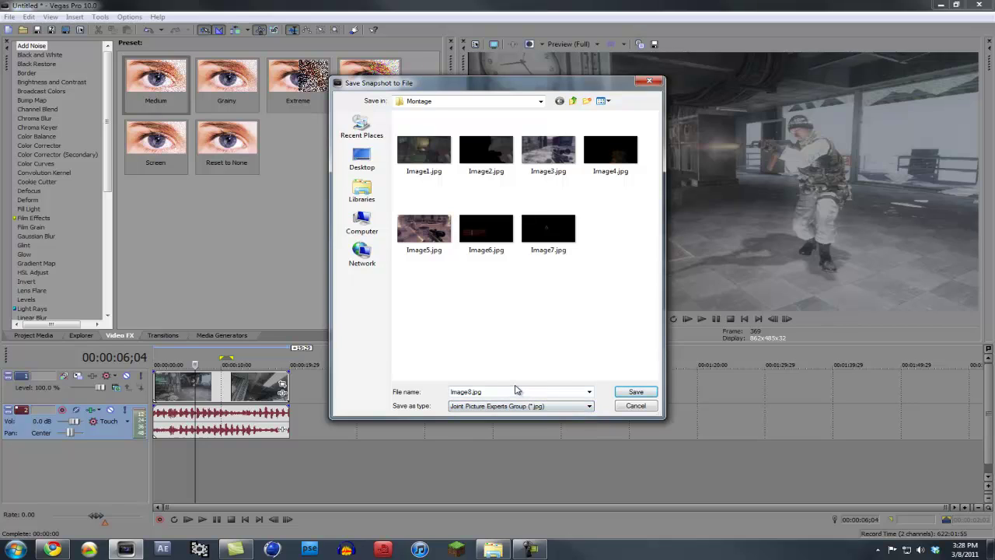
click(642, 394)
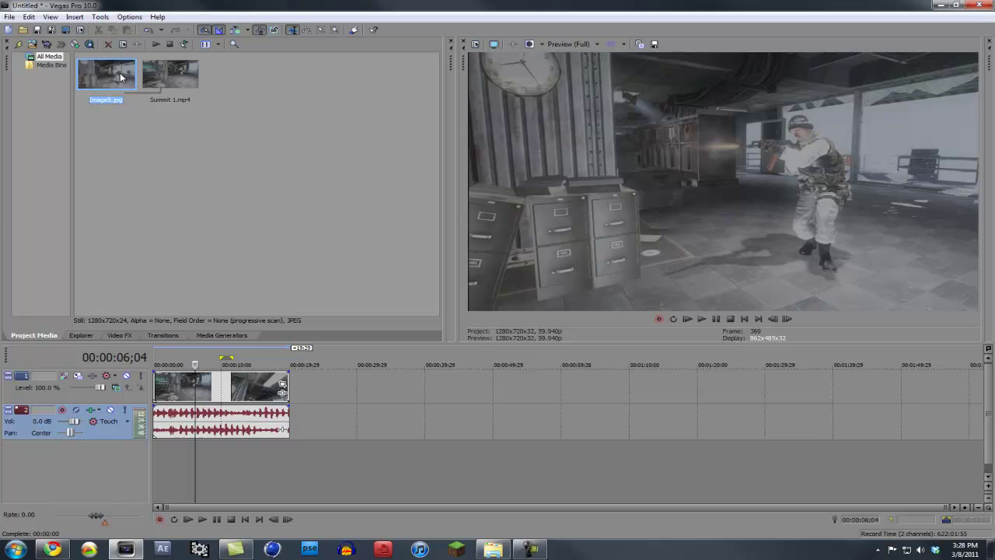
- Place the Image8.jpg still on the video track after the footage and delete the Summit 1.mp4 clip from the timeline
drag(121, 78, 185, 226)
drag(320, 405, 311, 395)
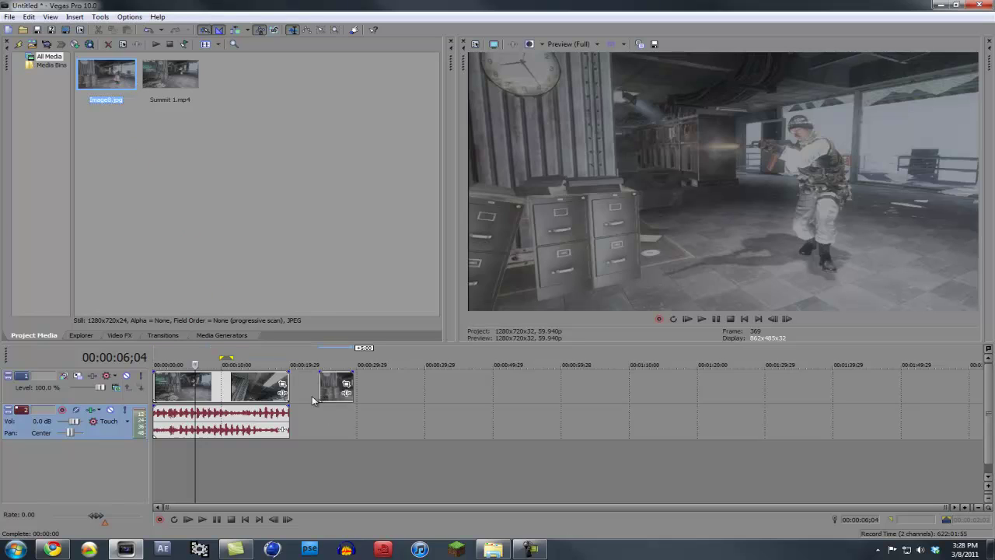
click(236, 396)
key(Delete)
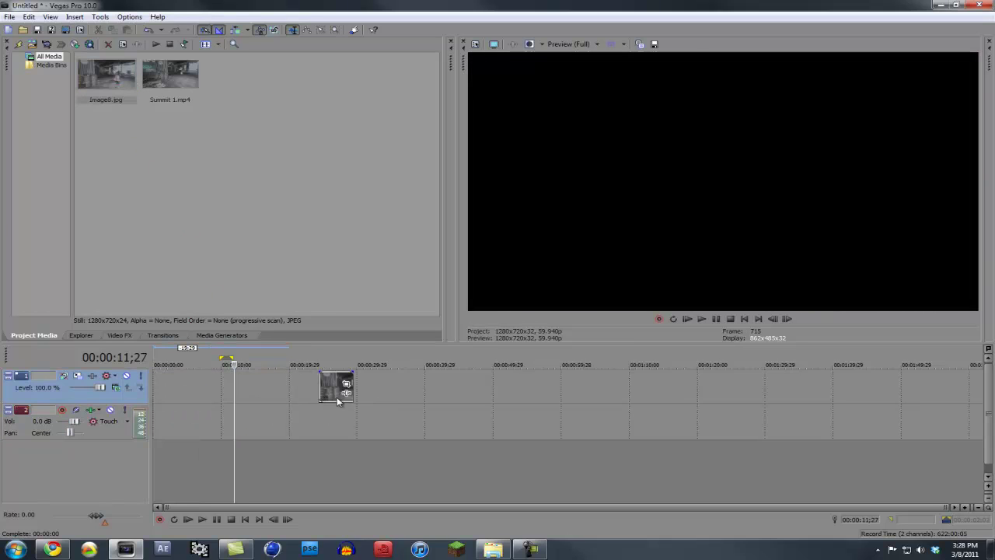
- Move the Image8.jpg still to the start of the timeline and return the playhead to 00:00:00;00
drag(337, 392, 165, 385)
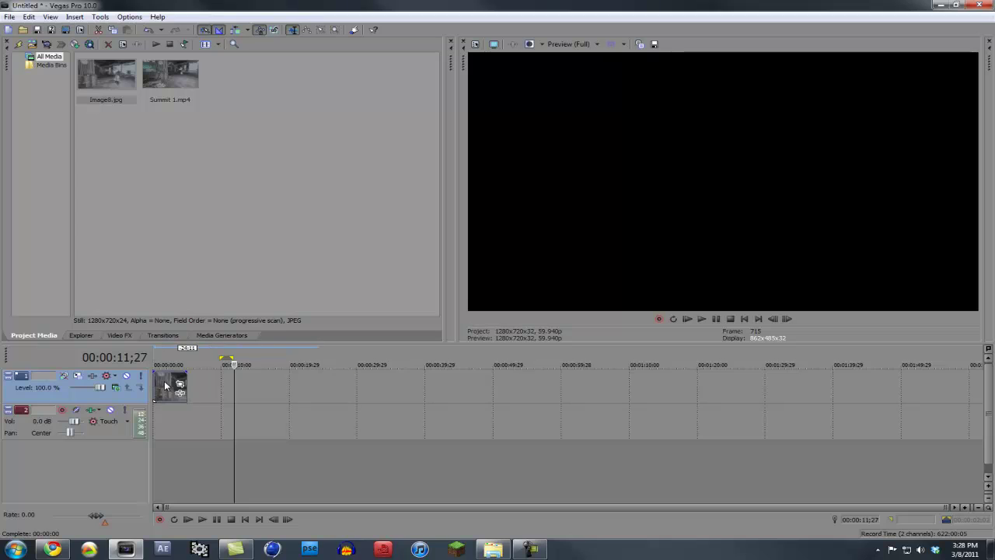
click(154, 433)
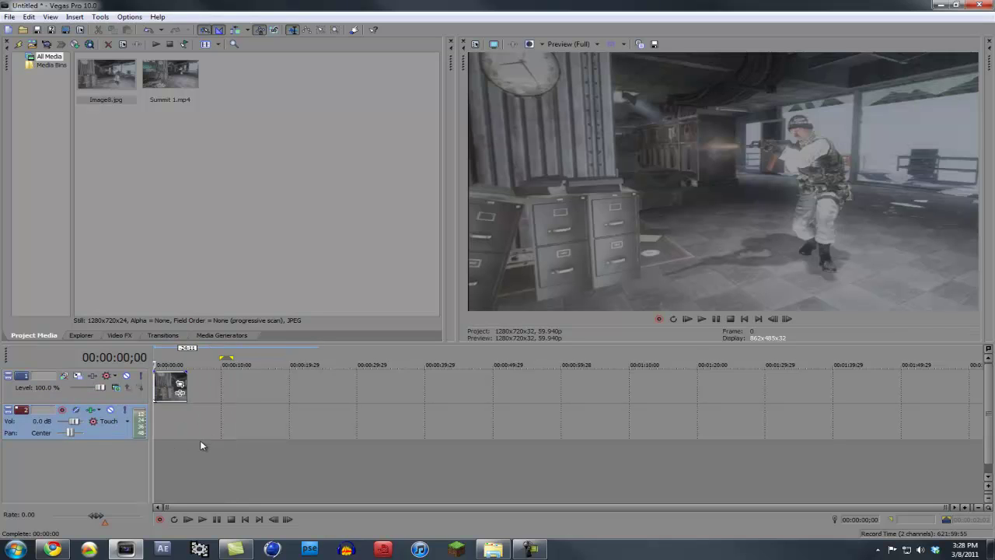
click(165, 418)
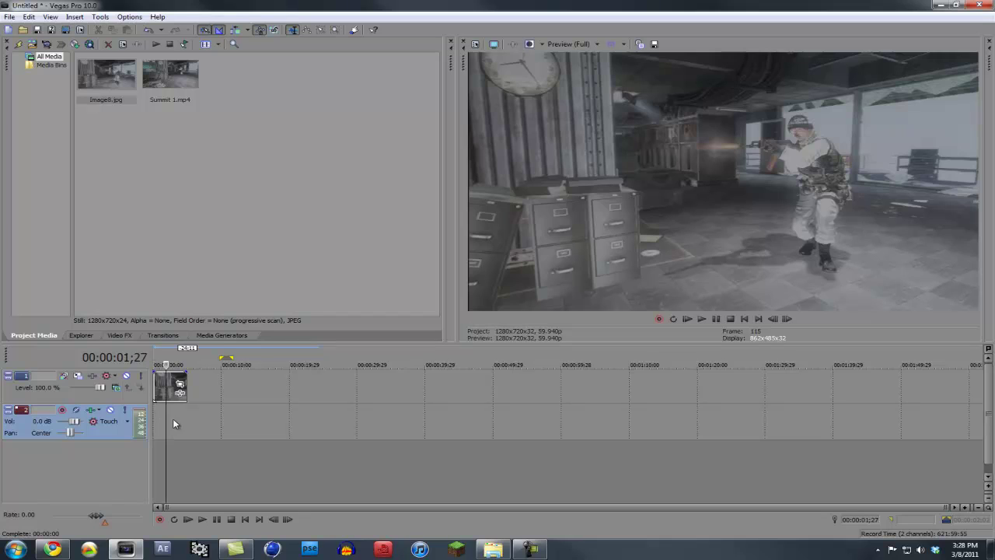
click(155, 426)
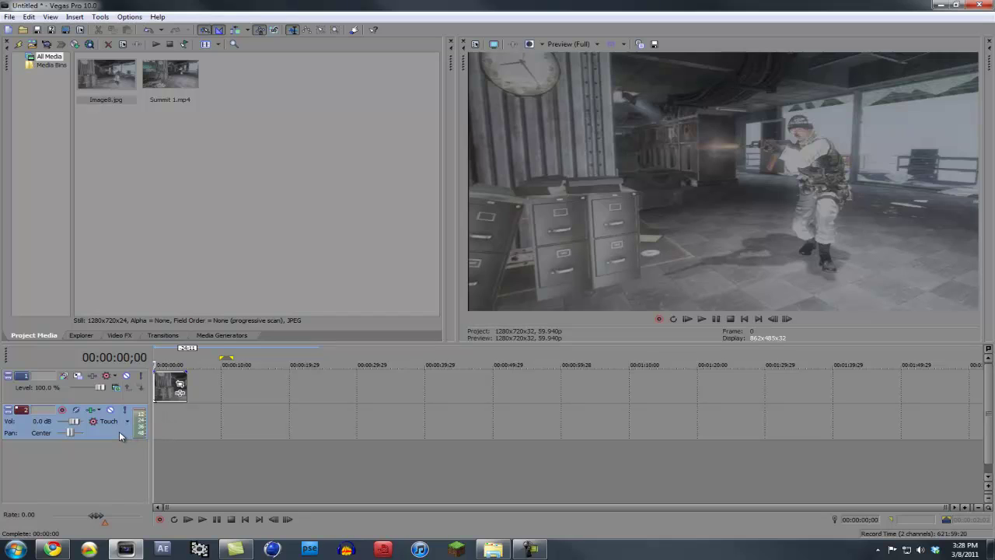
- Delete the empty audio track and insert two new video tracks above the track holding the still
right_click(121, 435)
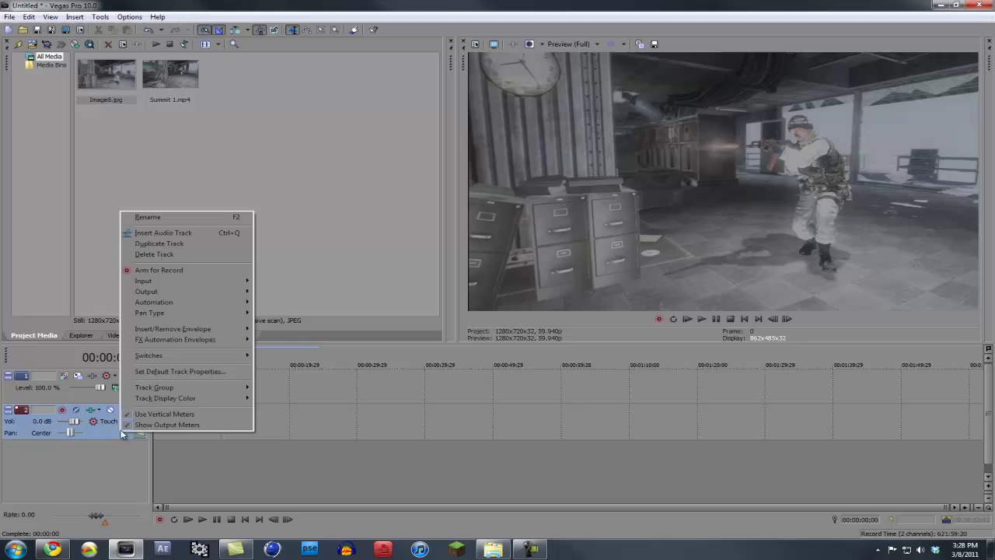
click(164, 255)
right_click(115, 396)
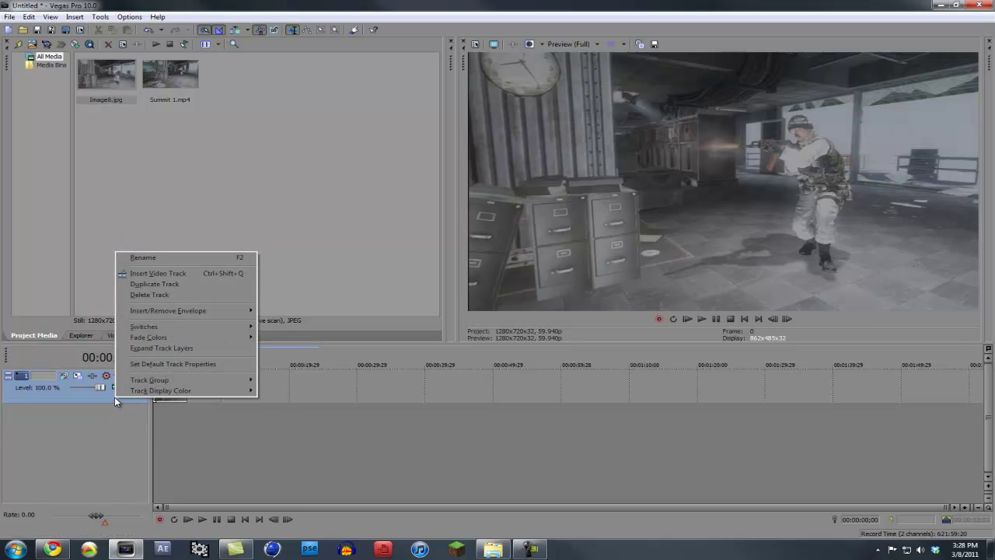
click(159, 274)
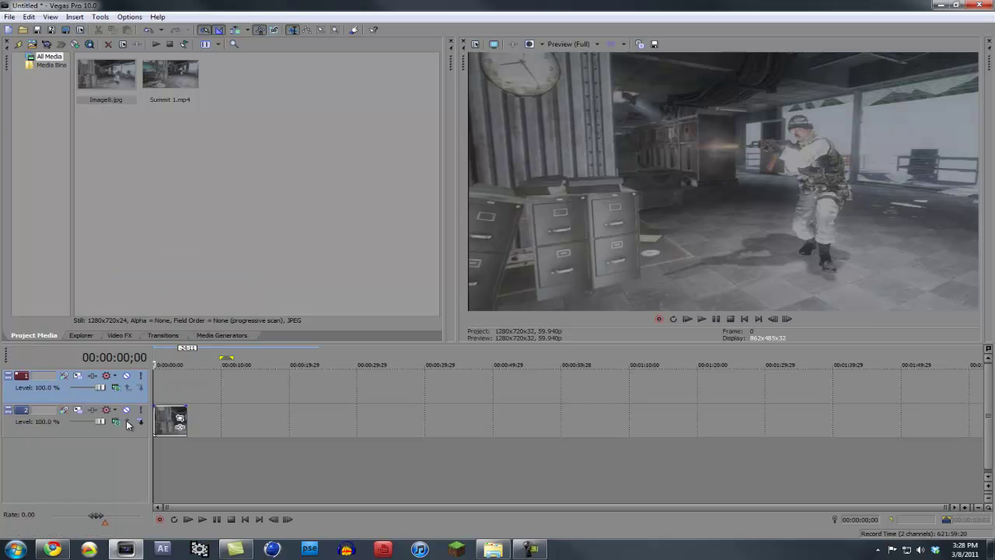
right_click(122, 434)
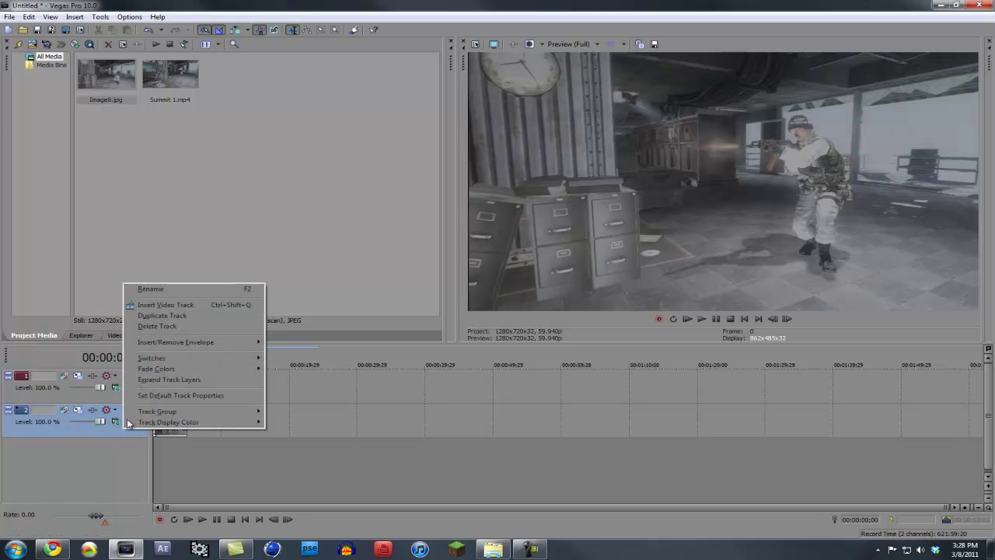
click(168, 306)
- Copy the still from the bottom video track and paste it onto the top track, at the start of the timeline
click(167, 452)
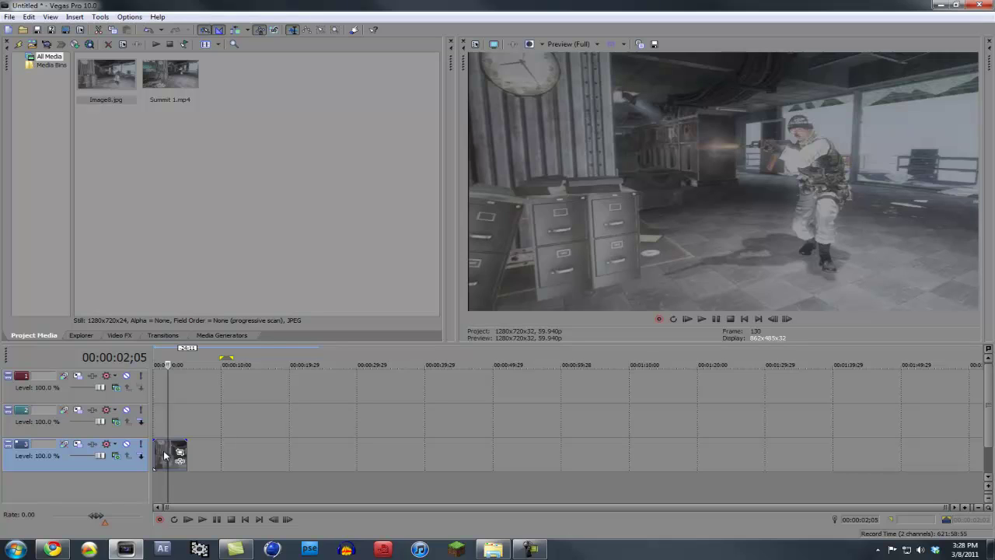
right_click(162, 451)
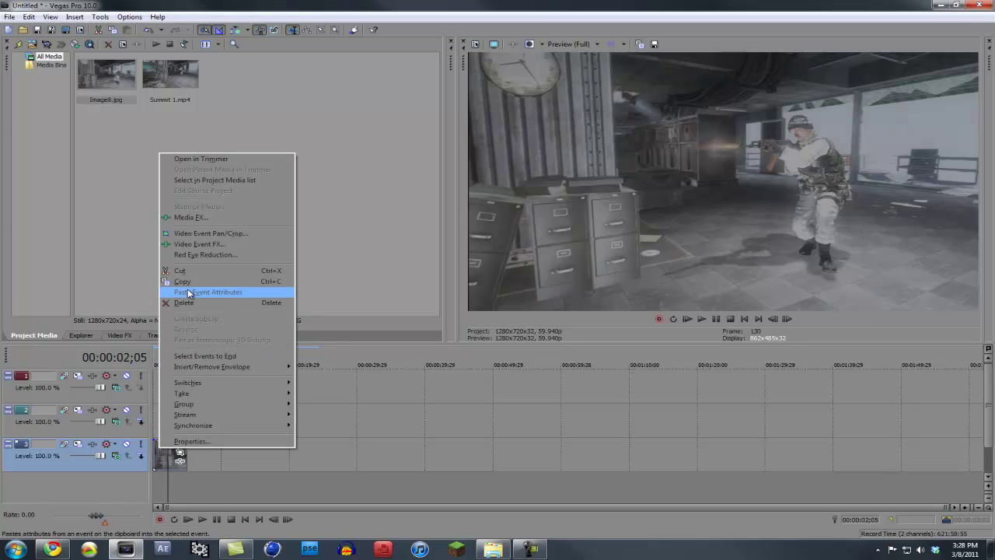
click(189, 281)
right_click(191, 388)
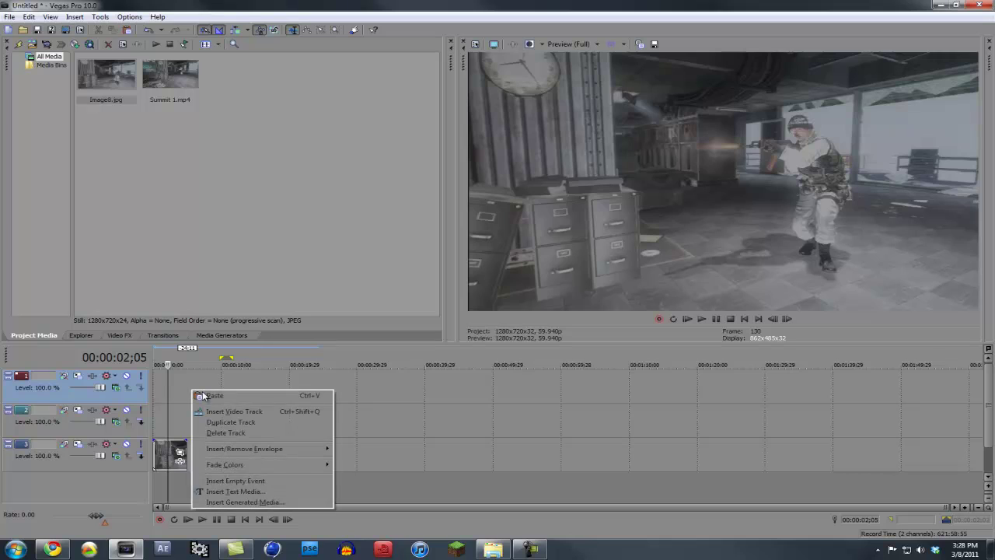
click(209, 396)
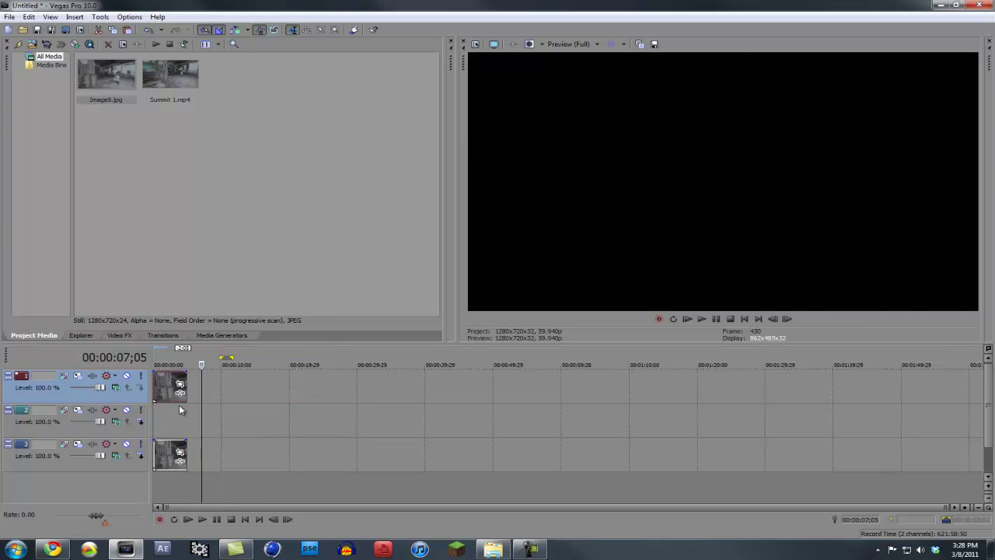
- Insert text media reading "Youtube" on the empty middle track, past the end of the stills
click(165, 420)
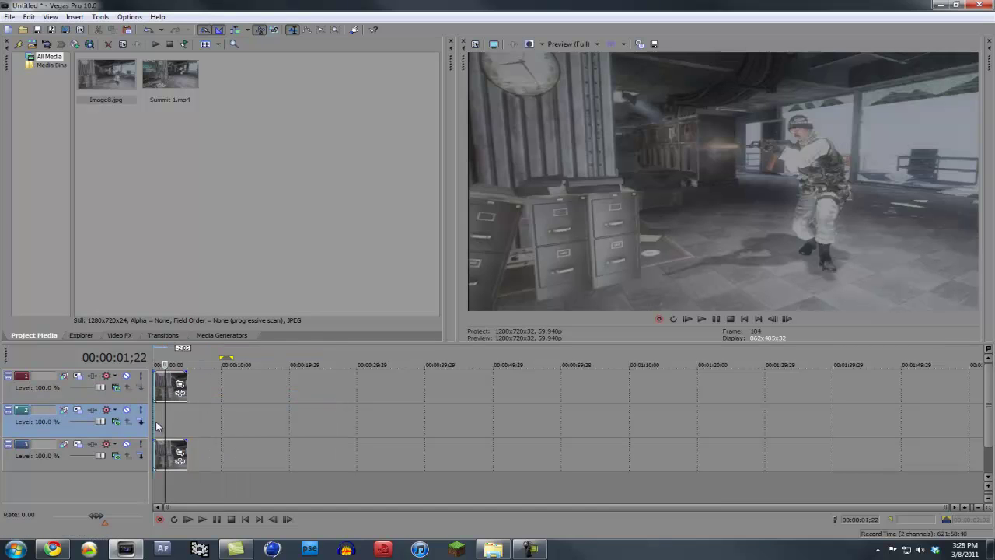
click(228, 416)
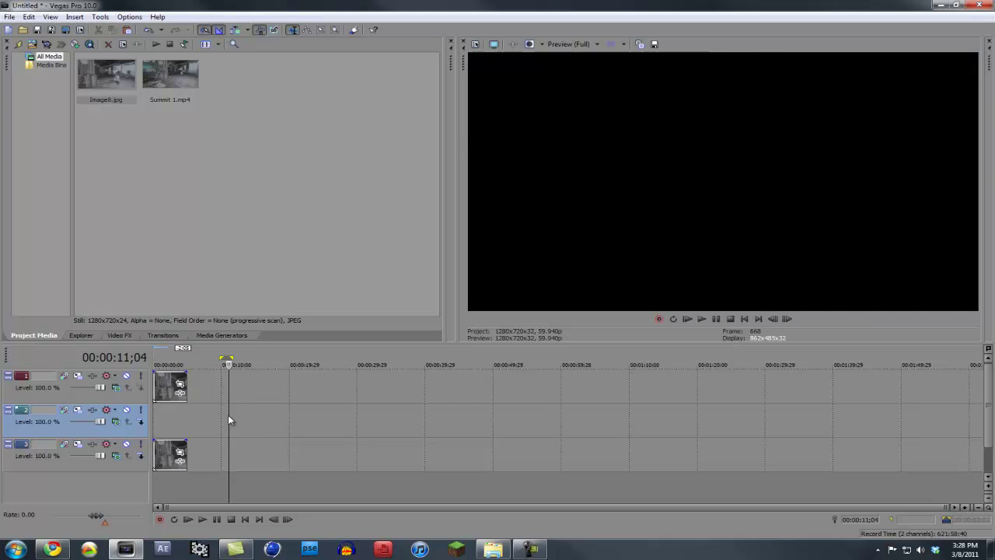
click(74, 17)
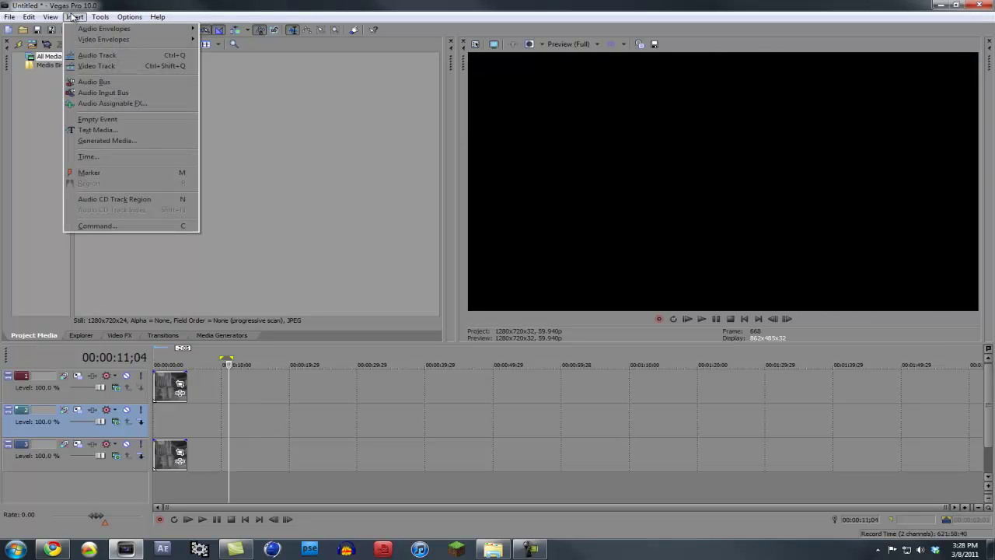
click(124, 129)
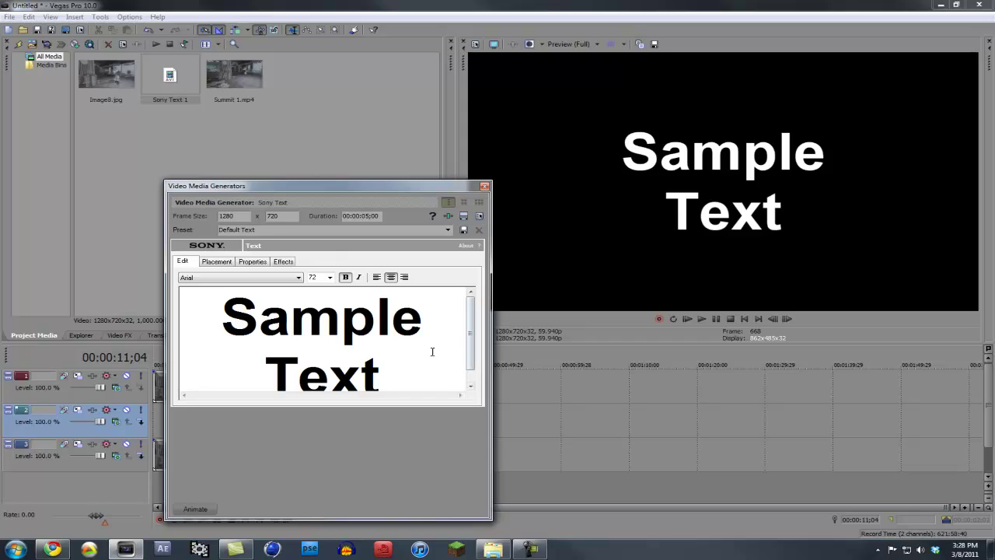
drag(432, 351, 156, 263)
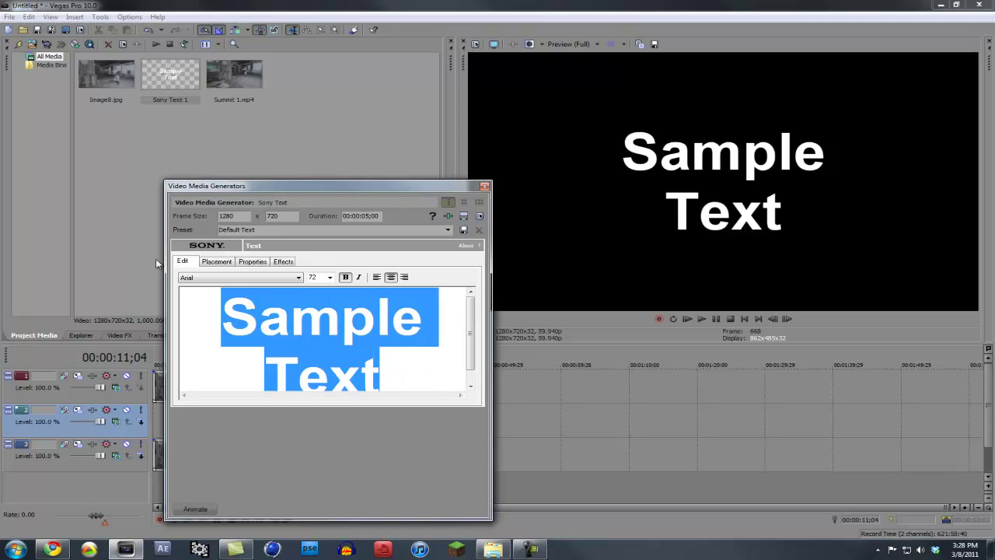
text(Youtube)
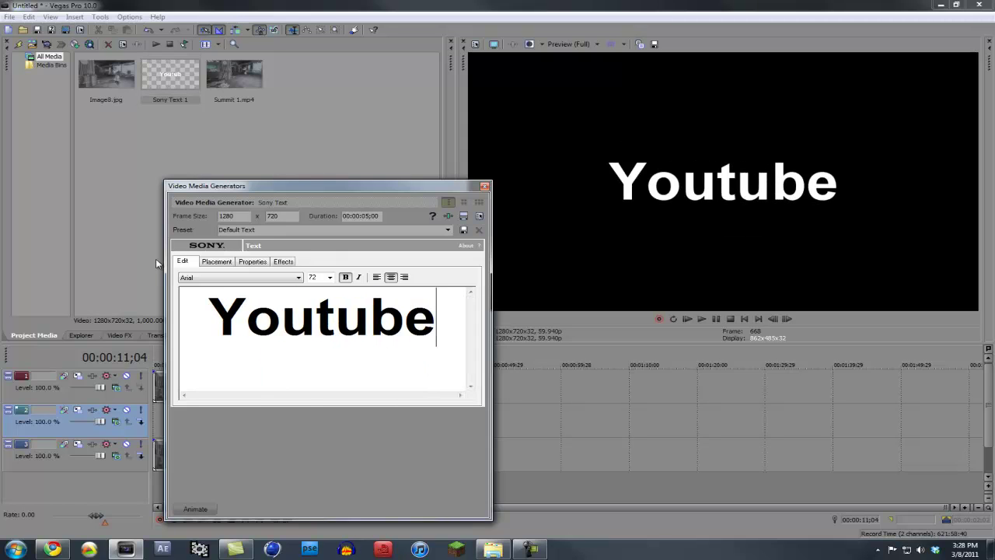
click(484, 187)
- Move the Youtube text event to directly after the two stills and return the playhead to 00:00:00;00
drag(237, 427, 175, 413)
click(176, 412)
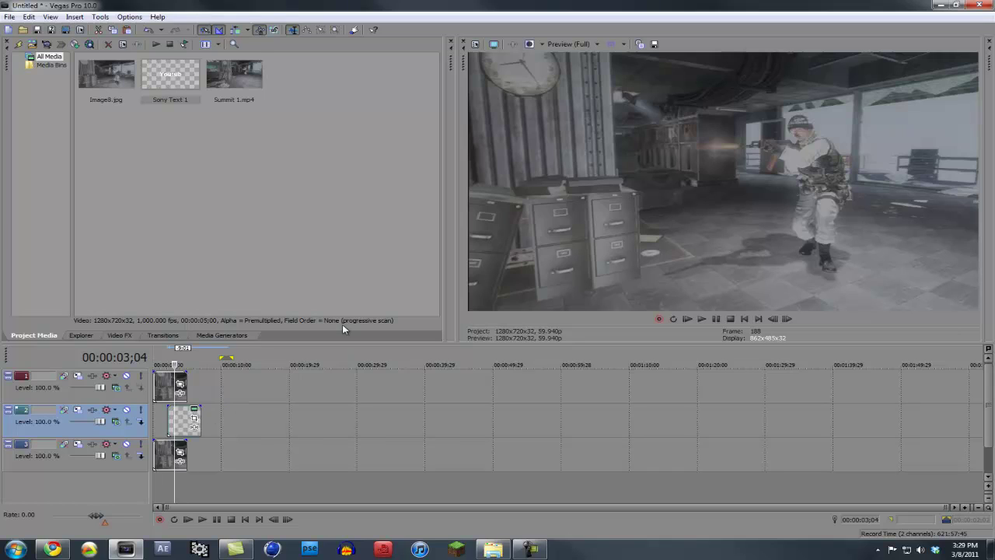
drag(187, 423, 207, 425)
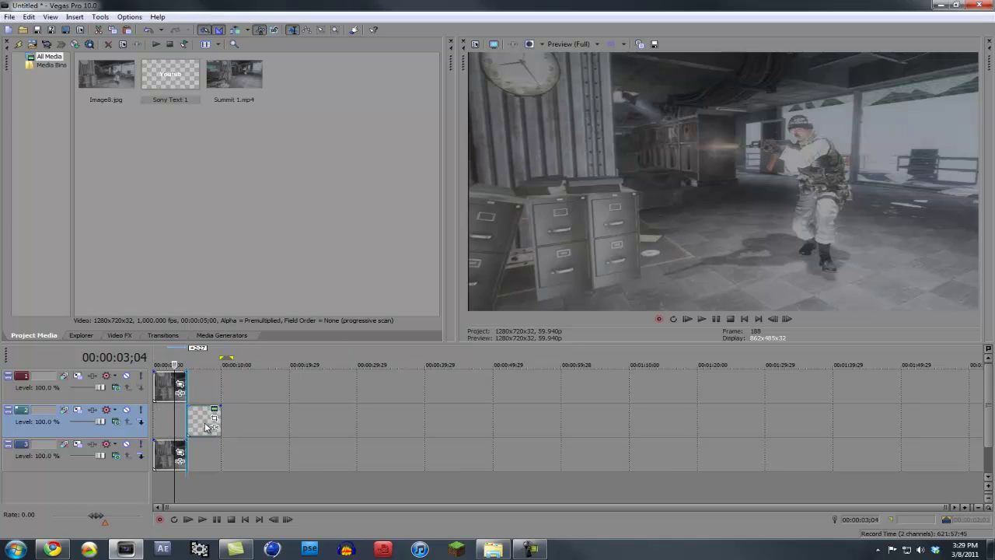
click(155, 423)
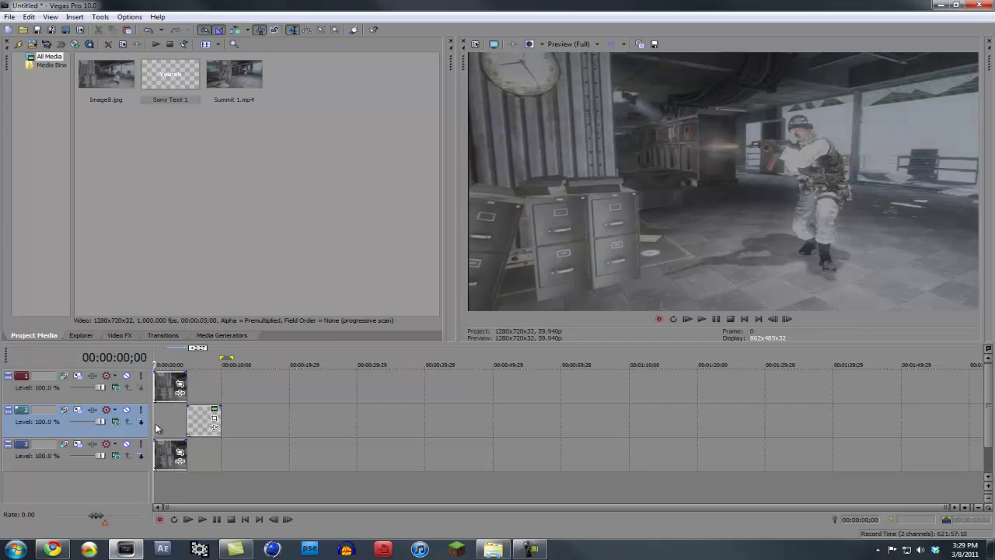
- Open Event Pan/Crop for the still on the top track and enable its mask
click(165, 394)
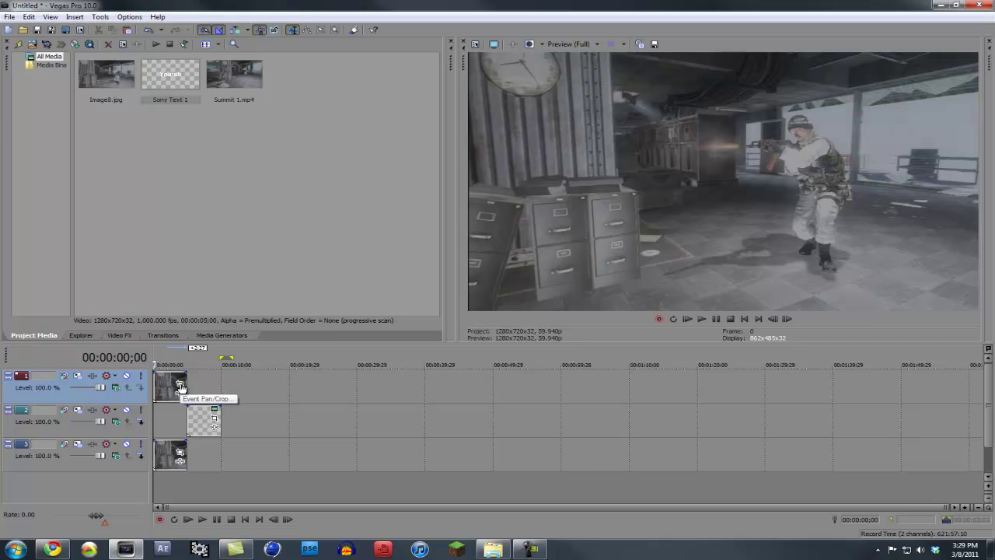
click(179, 386)
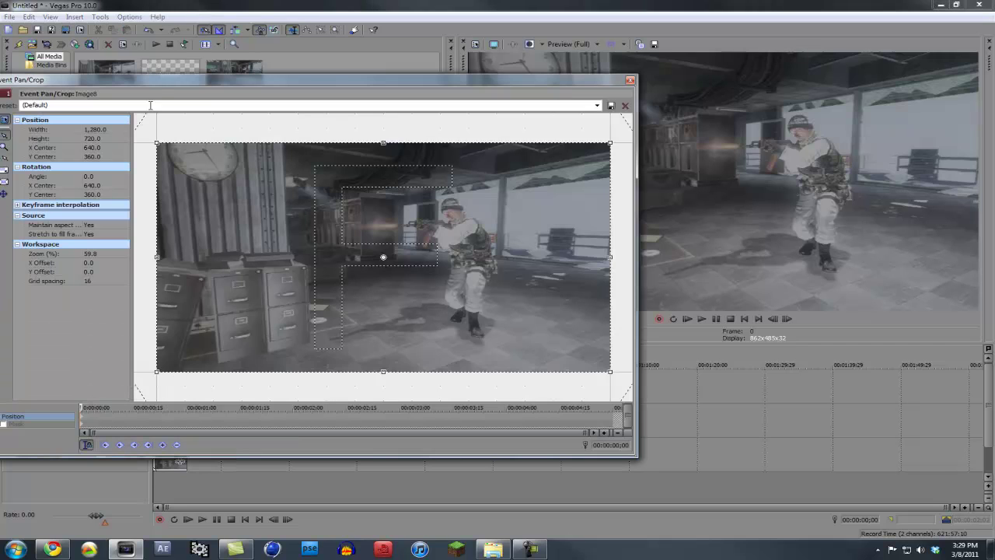
drag(156, 81, 295, 81)
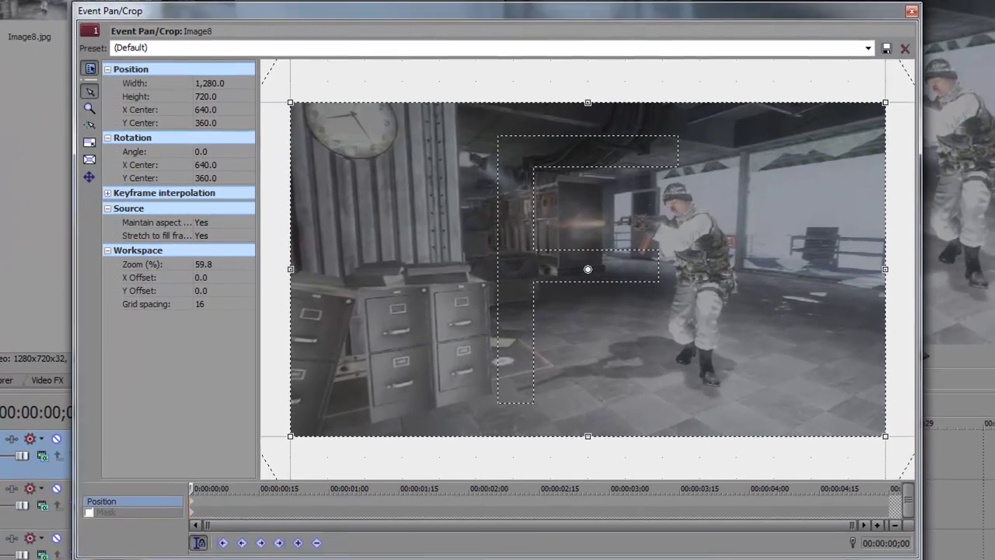
click(115, 513)
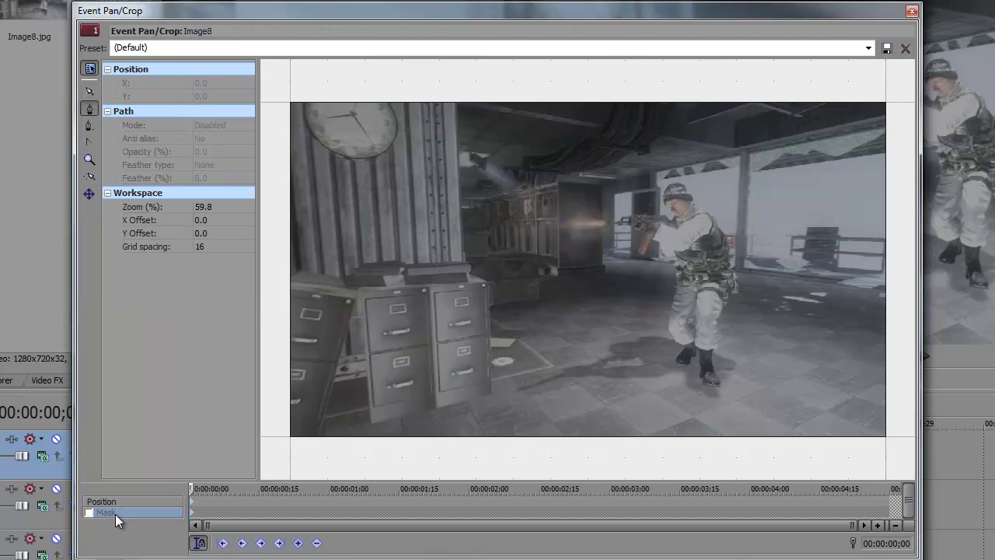
click(90, 513)
scroll(434, 200, down, 2)
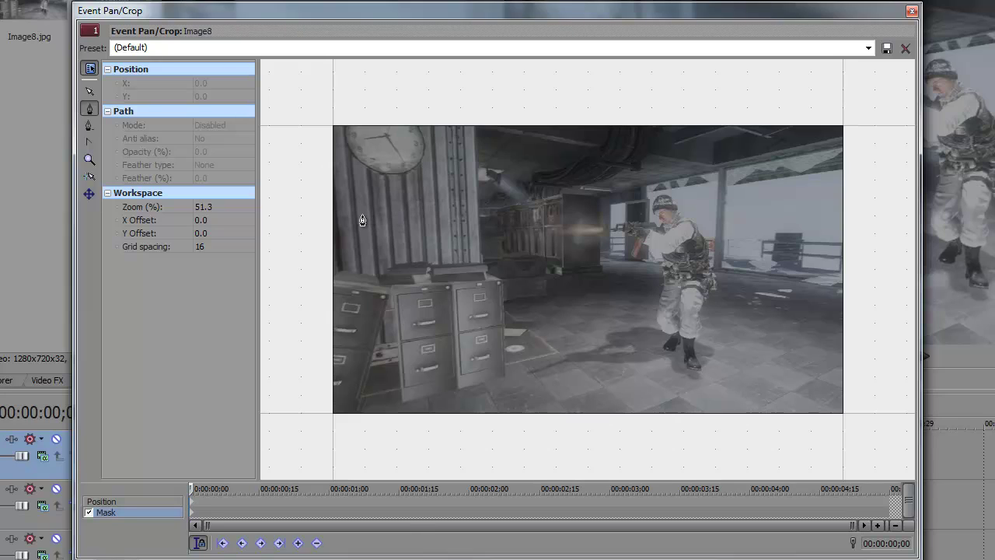
- Draw a closed positive mask around the corrugated wall and filing cabinets of the top still, and close Event Pan/Crop
click(301, 104)
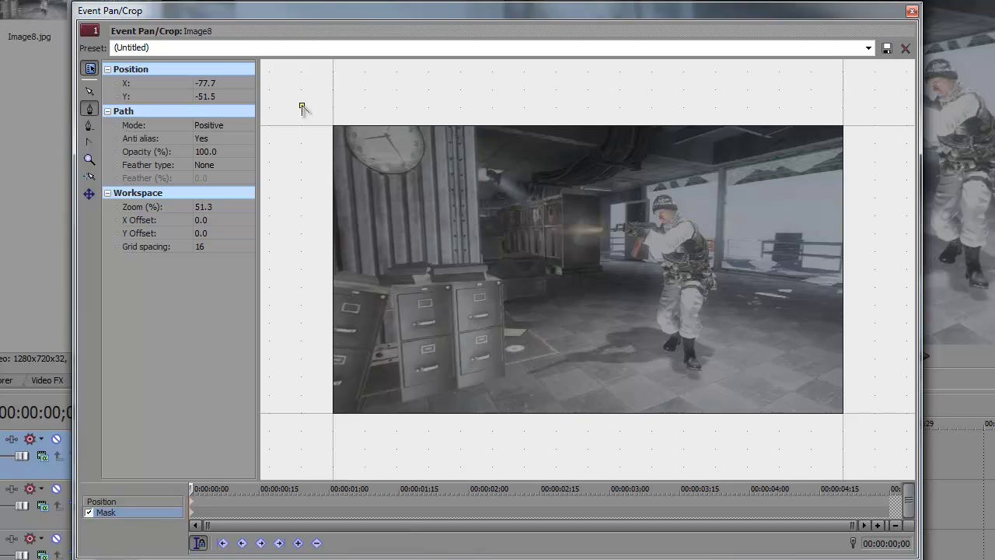
click(473, 116)
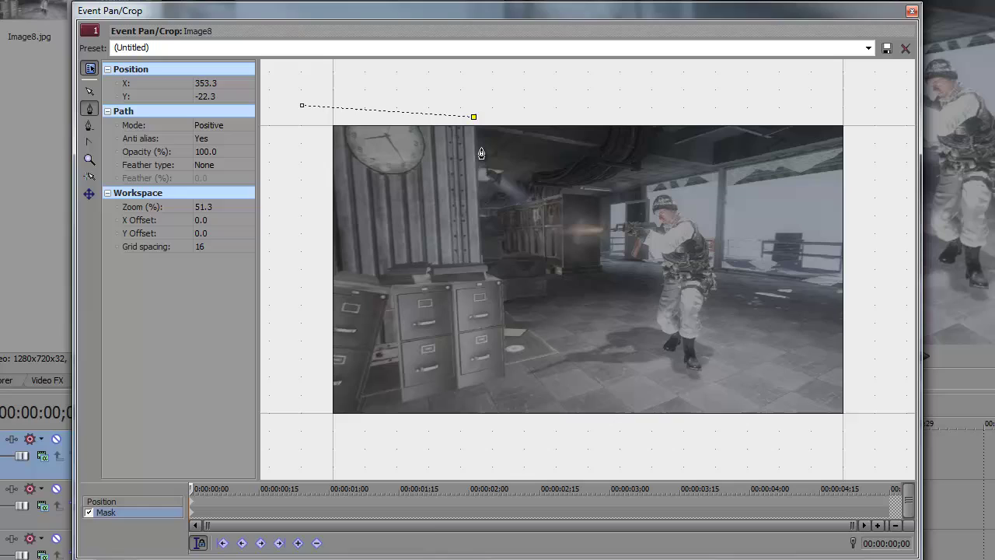
click(481, 263)
click(486, 266)
click(483, 273)
click(502, 281)
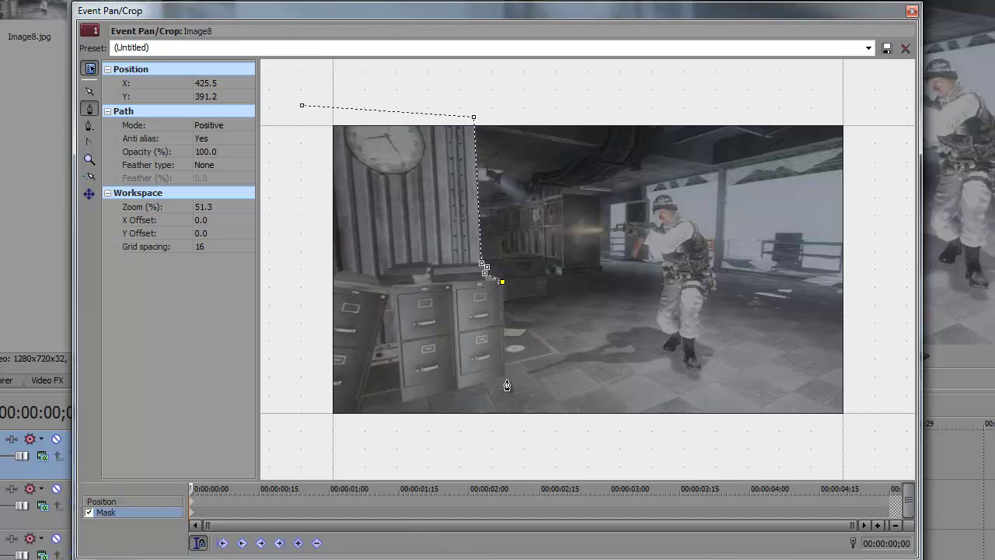
click(505, 376)
click(363, 408)
click(306, 424)
click(286, 230)
click(302, 106)
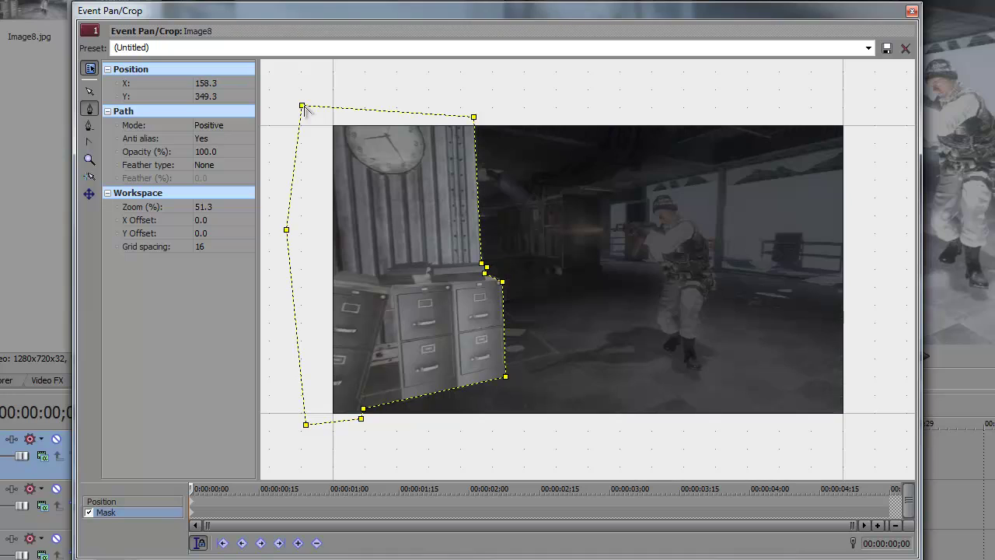
drag(439, 16, 445, 194)
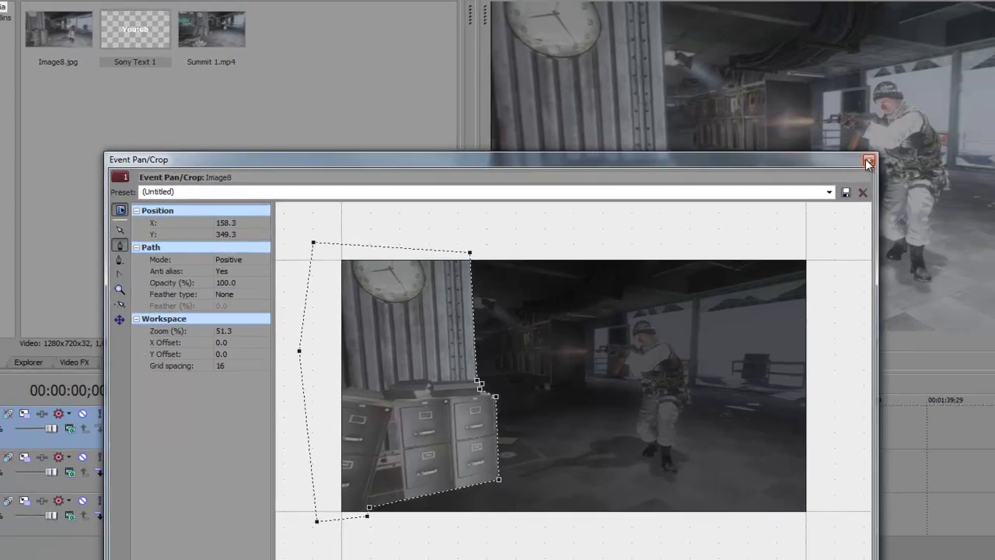
click(912, 186)
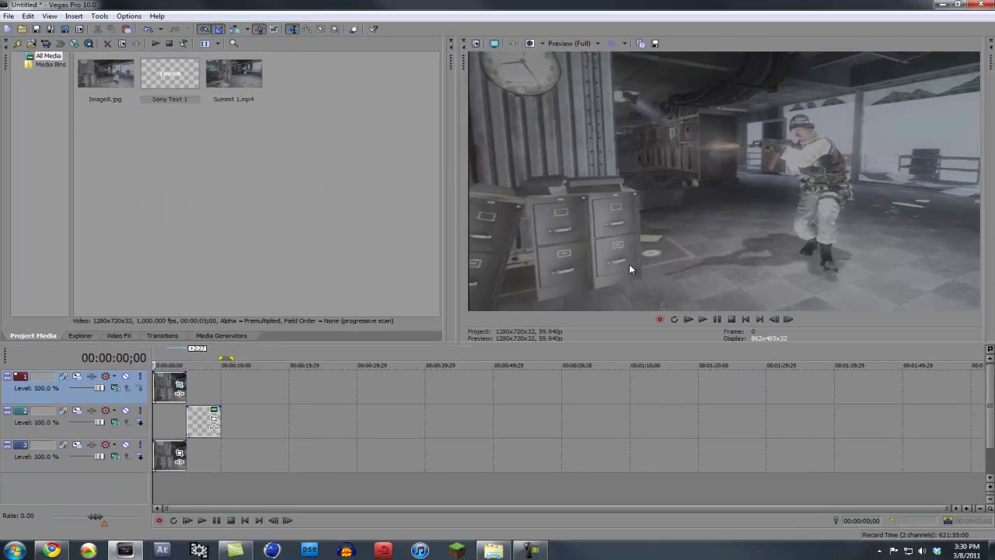
- Move the Youtube text event to the timeline start and shift its Pan/Crop frame to X Center 1,220.3 and Y Center 513.8
drag(201, 420, 170, 419)
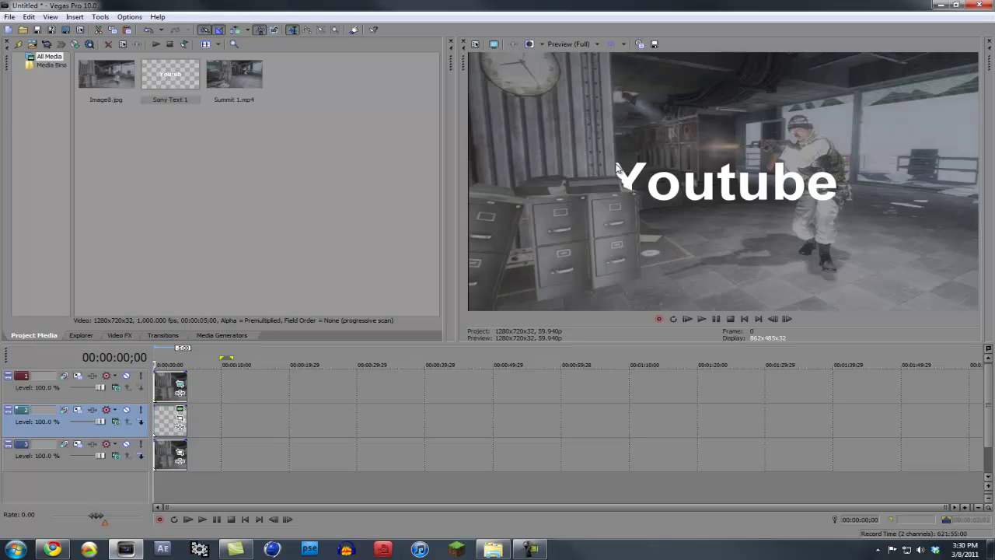
click(179, 419)
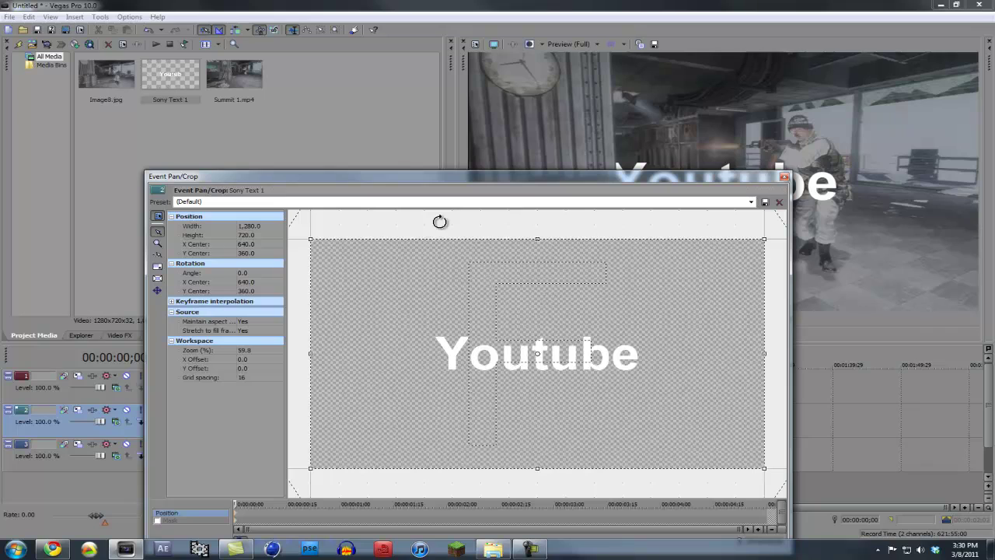
drag(504, 355, 715, 410)
drag(567, 175, 603, 105)
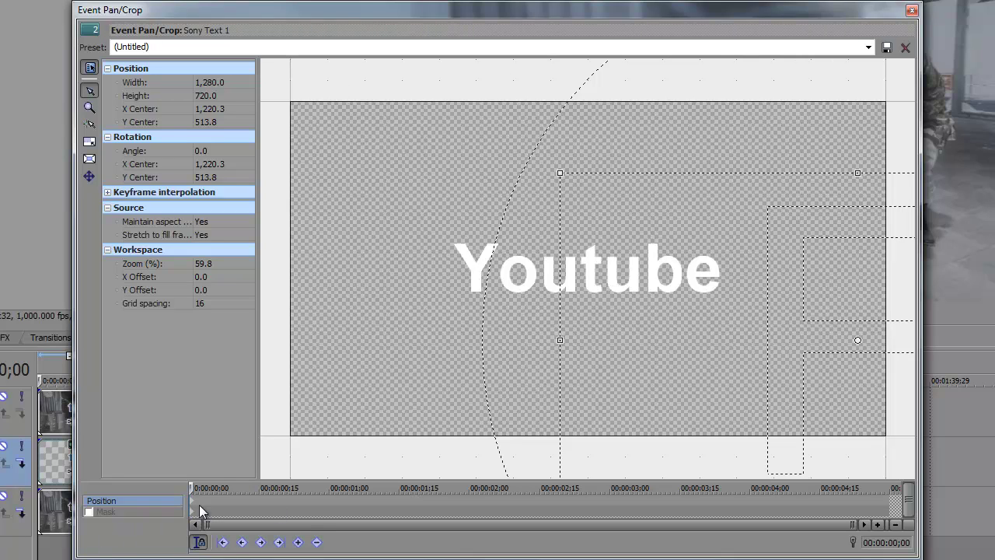
- Add position keyframes at 00:00:00;18 and 00:00:00;28, and shift the frame at the second to X Center 631.6 and Y Center 517.2
drag(189, 486, 272, 487)
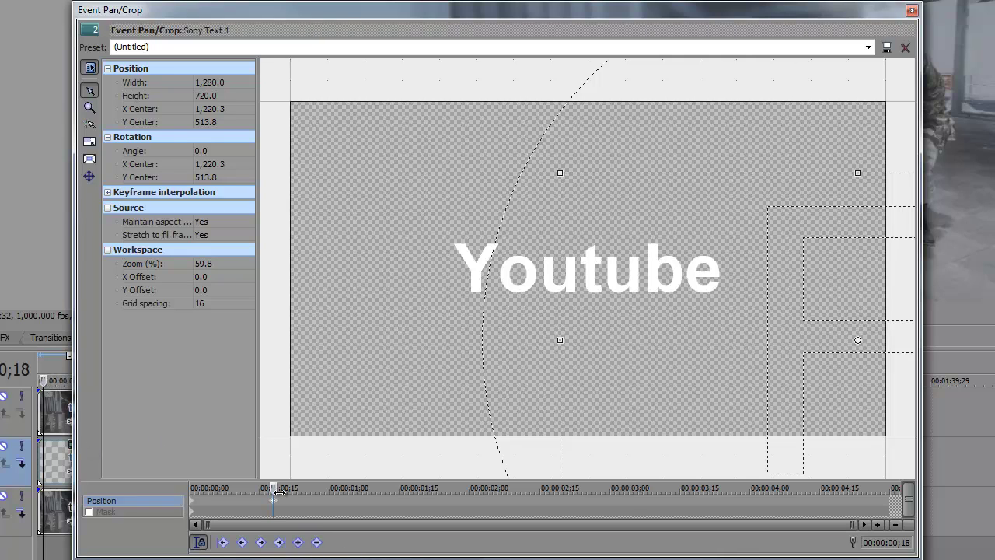
drag(271, 487, 322, 487)
click(299, 541)
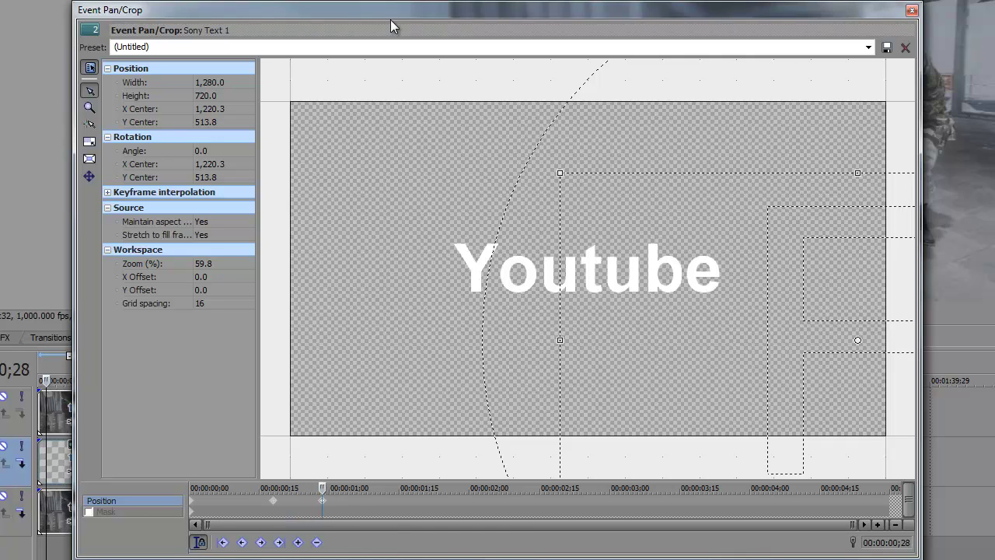
drag(390, 22, 357, 210)
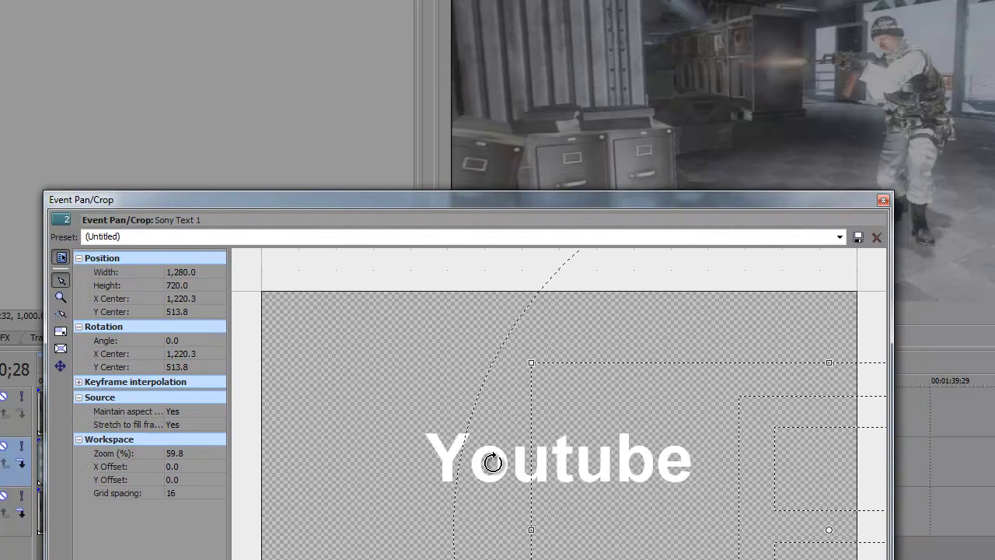
drag(570, 477, 300, 479)
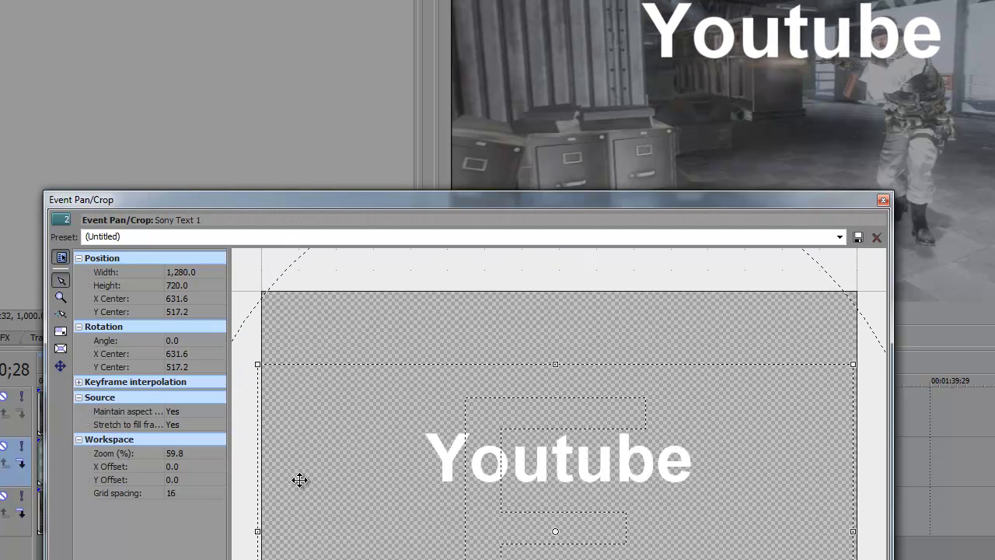
drag(423, 200, 463, 90)
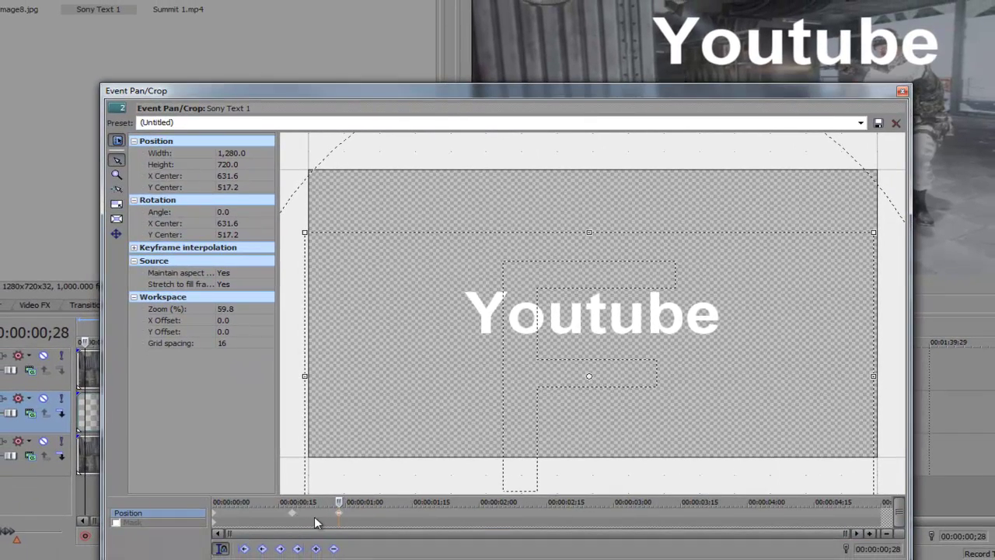
- Preview the text's slide between its second and third position keyframes and place the playhead at 00:00:01;13
click(291, 519)
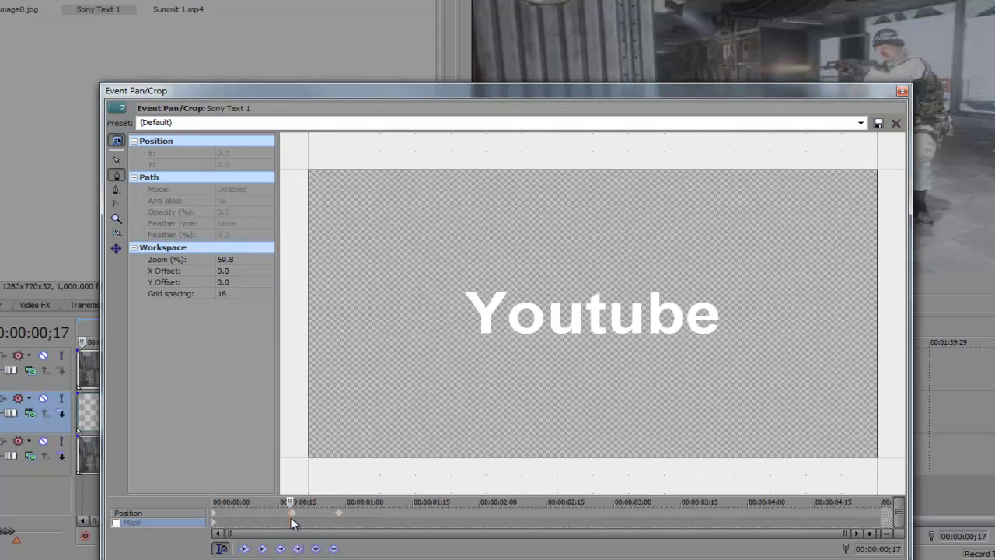
drag(291, 502, 339, 501)
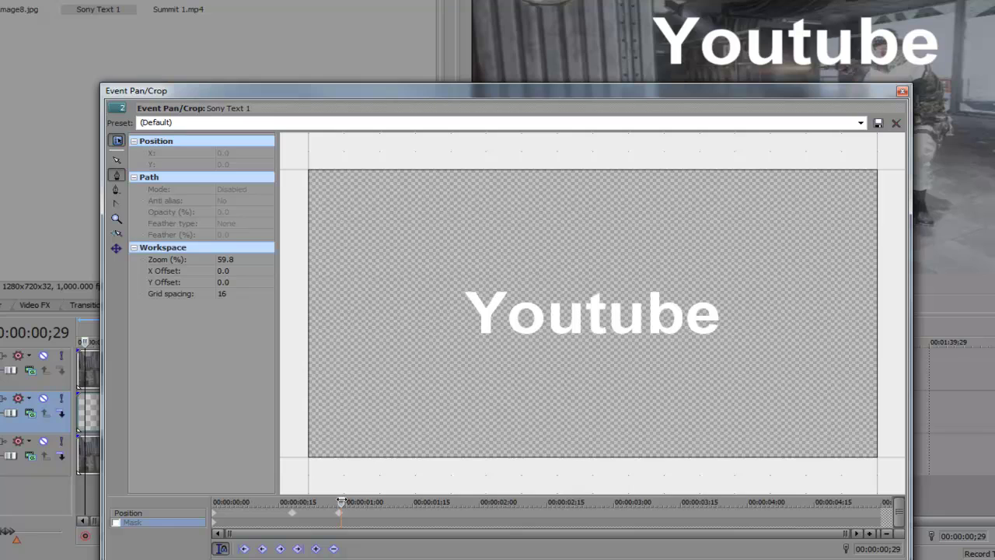
drag(341, 501, 401, 501)
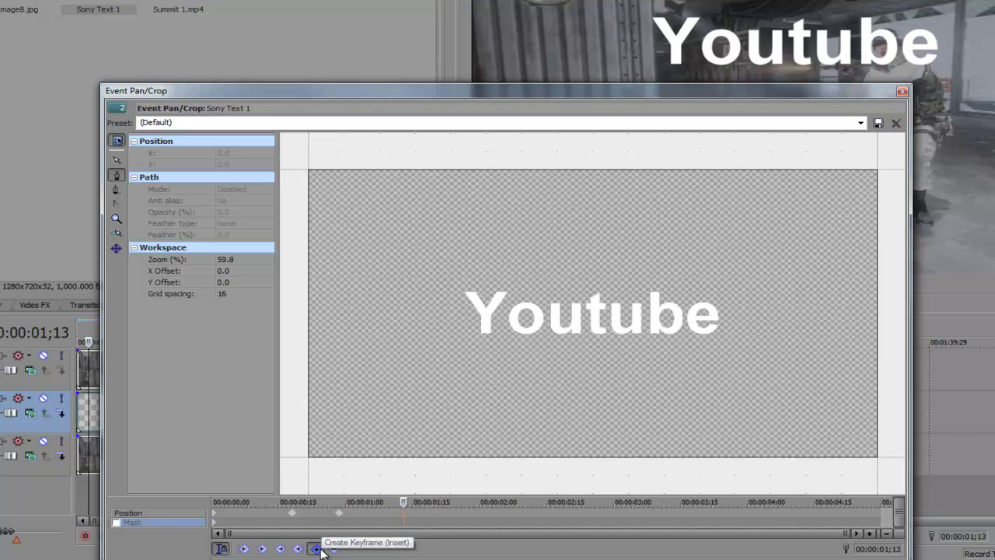
click(317, 549)
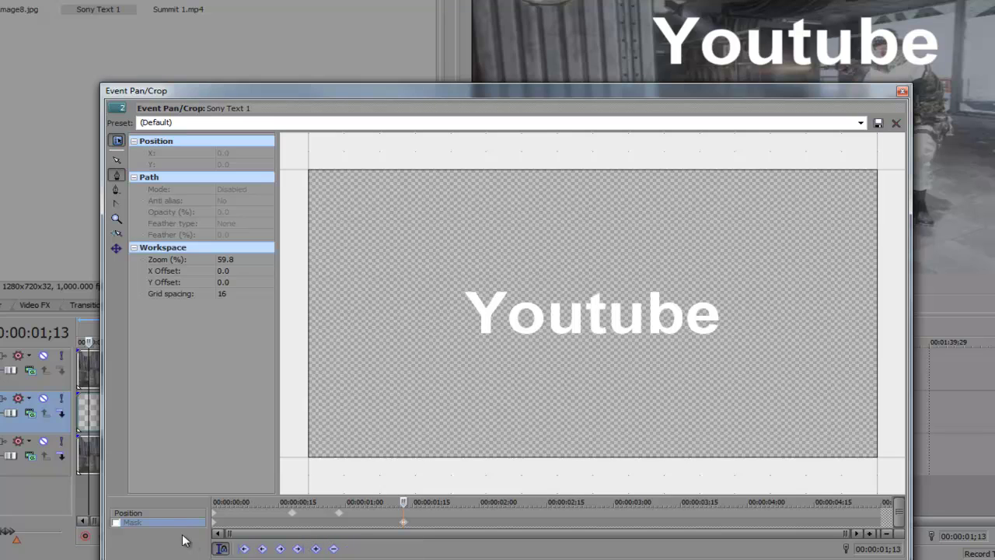
click(164, 510)
click(158, 523)
right_click(405, 525)
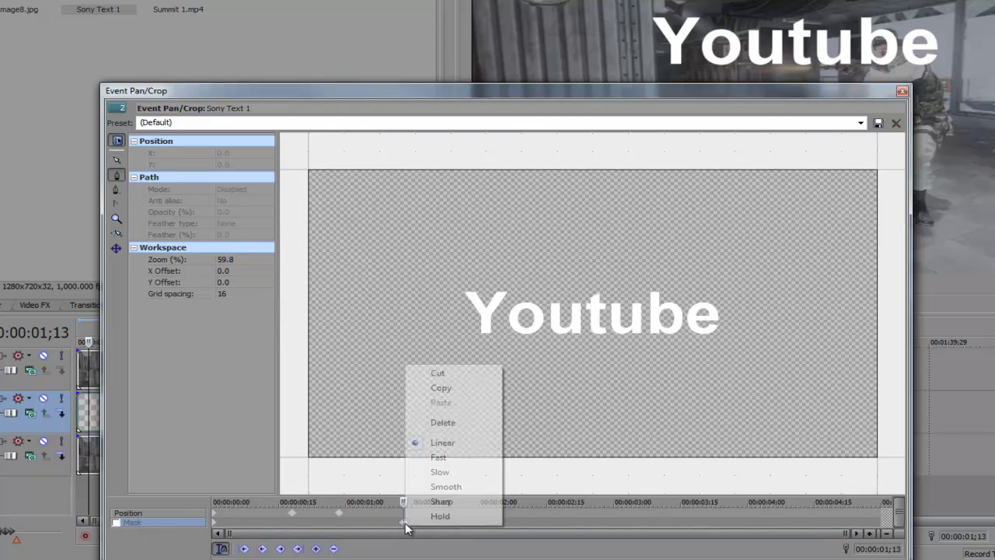
click(440, 423)
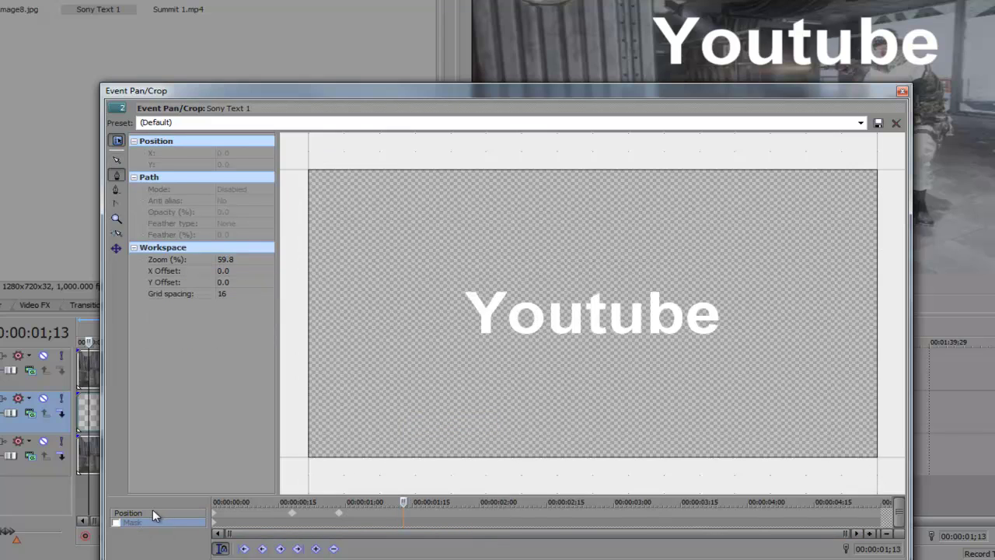
- Add text position keyframes at 00:00:01;13 and 00:00:01;24, shift the frame at the second to X Center 1,232.0 and Y Center 560.7, and close Event Pan/Crop
click(152, 510)
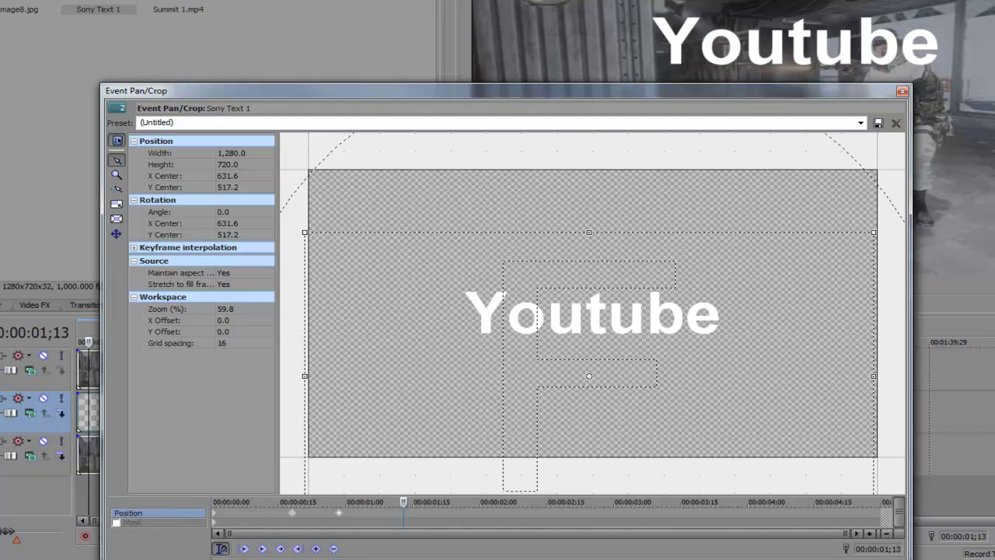
click(316, 547)
drag(403, 501, 452, 502)
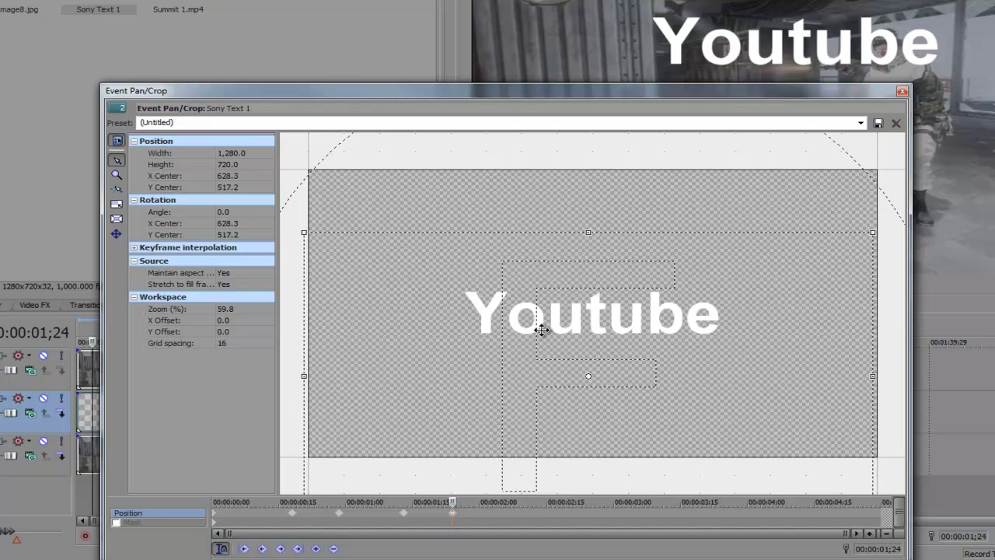
drag(539, 329, 815, 347)
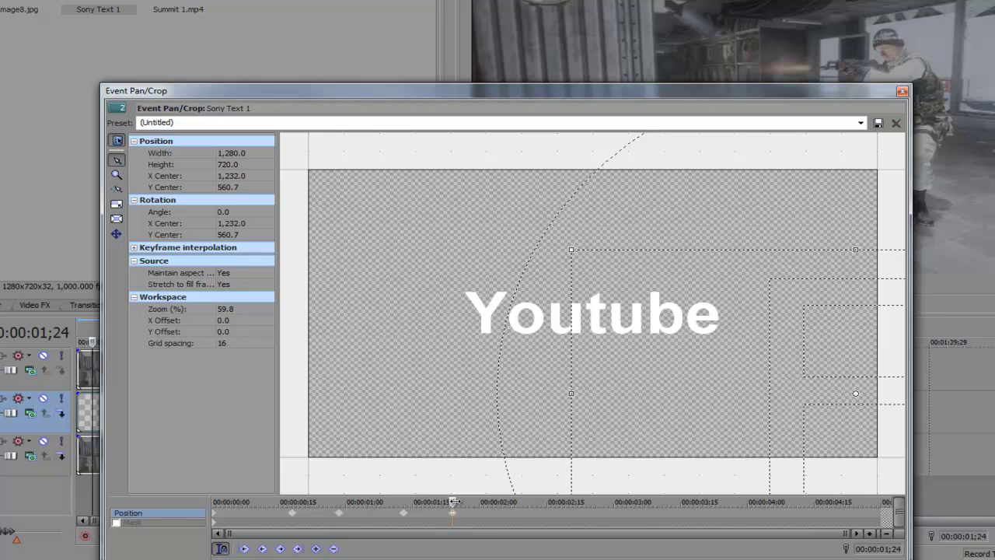
drag(452, 501, 623, 501)
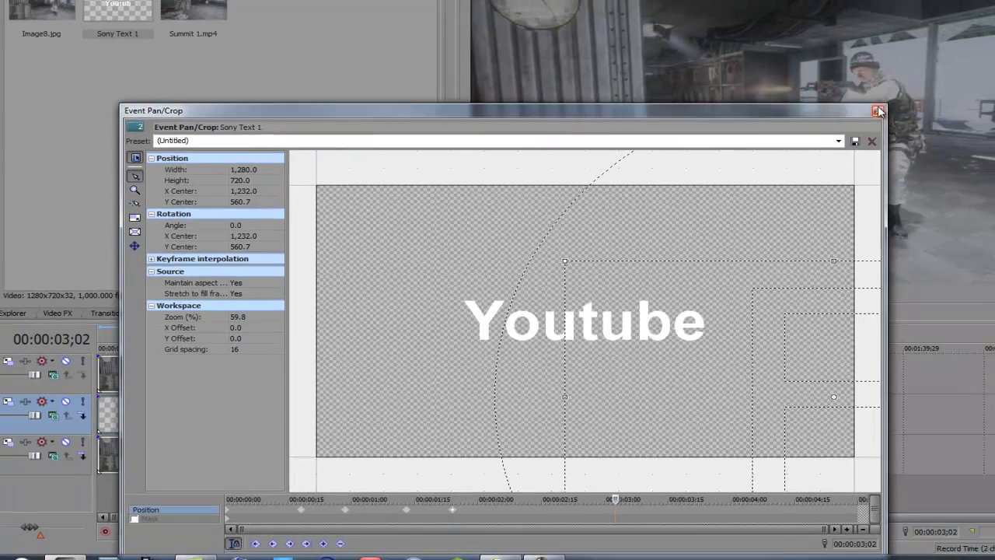
click(878, 111)
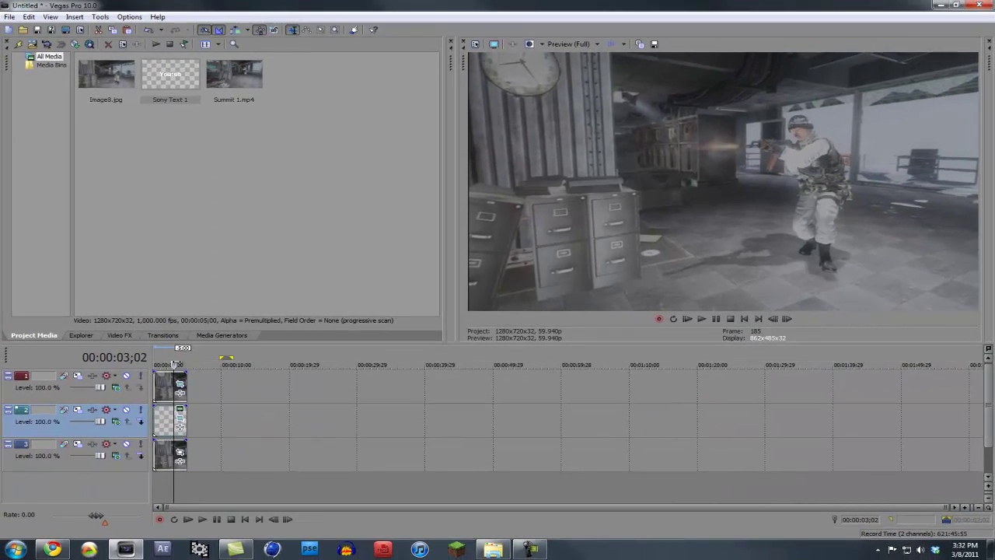
- Play the timeline from 00:00:00;16 to check the text sliding out from behind the wall and back
drag(174, 363, 157, 364)
key(z)
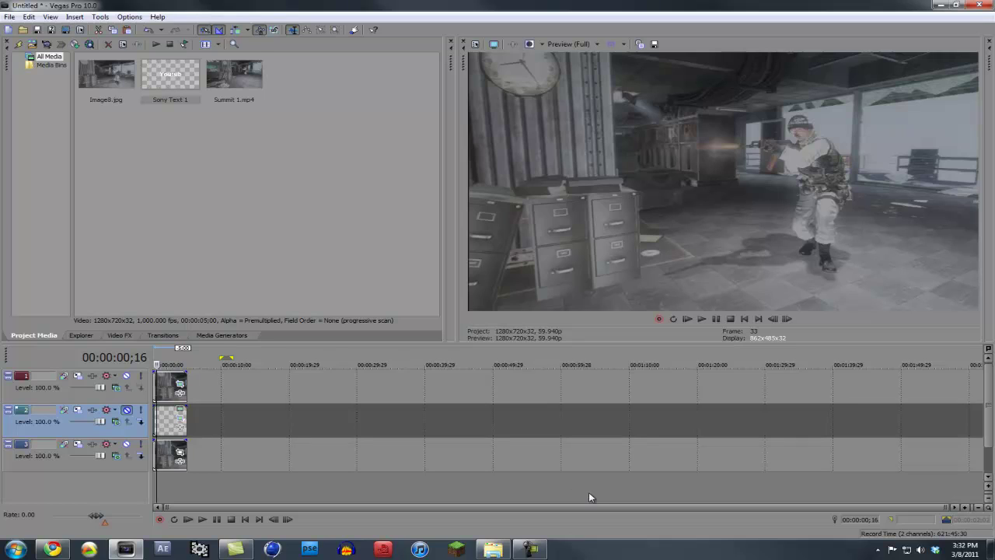
key(z)
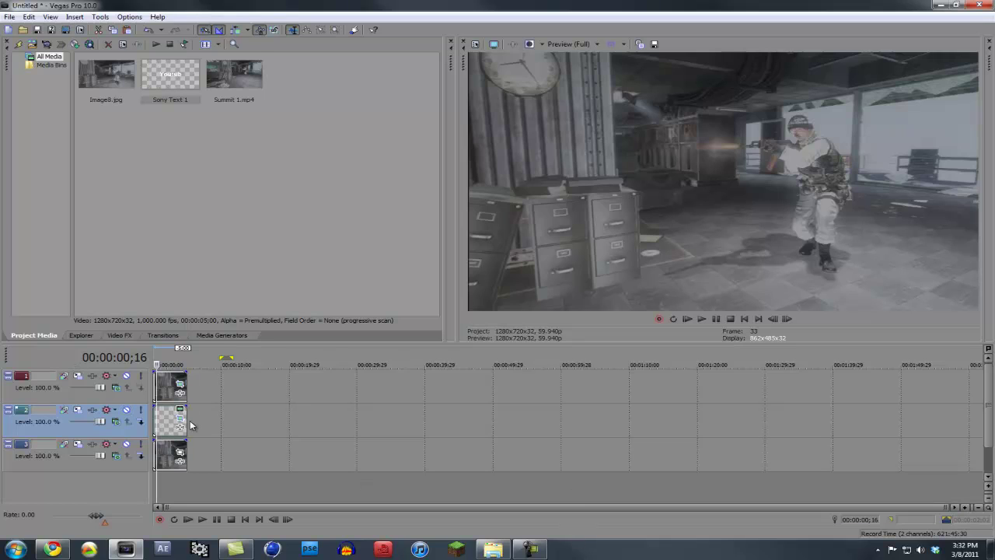
click(705, 319)
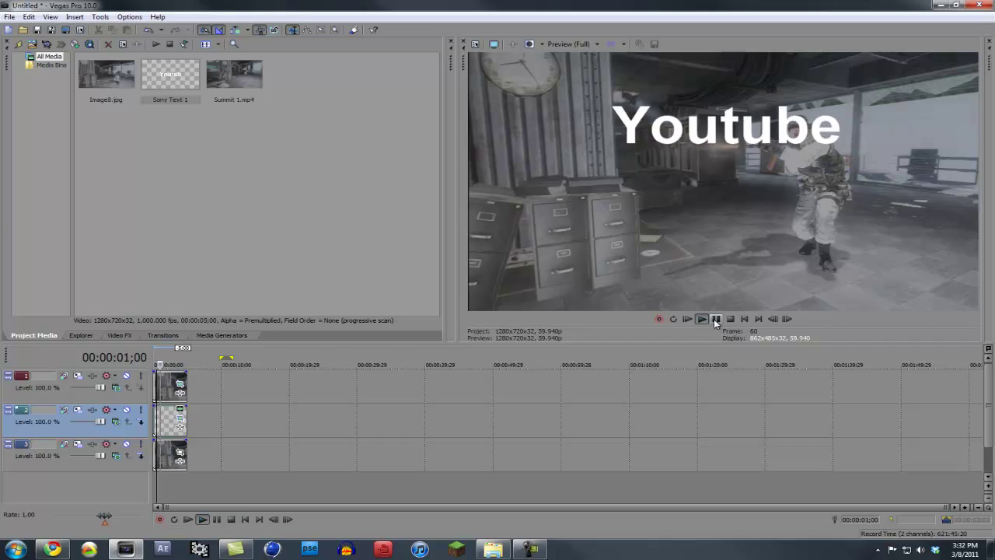
click(715, 321)
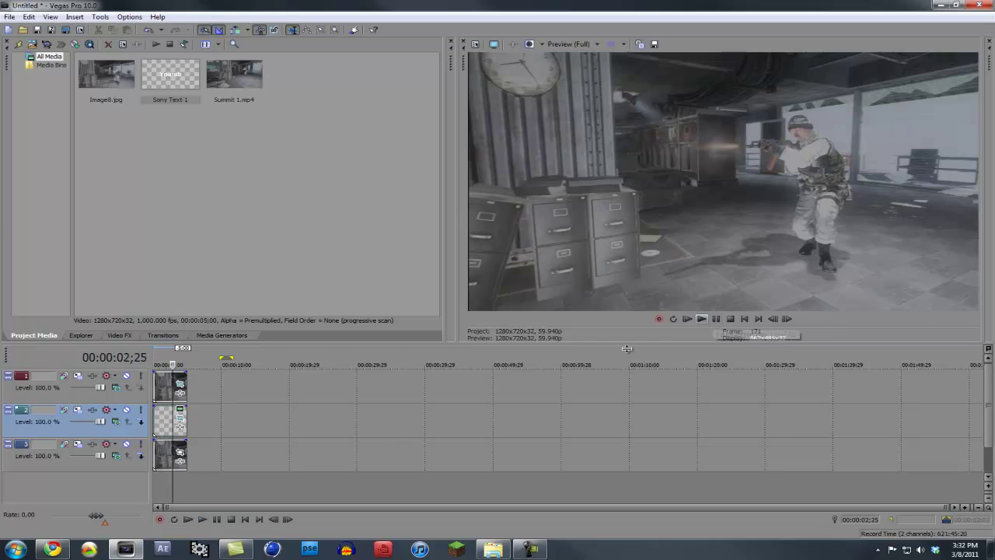
- Spread the text's last four position keyframes farther apart along the event to slow the slide, and play the result from the timeline start
click(156, 494)
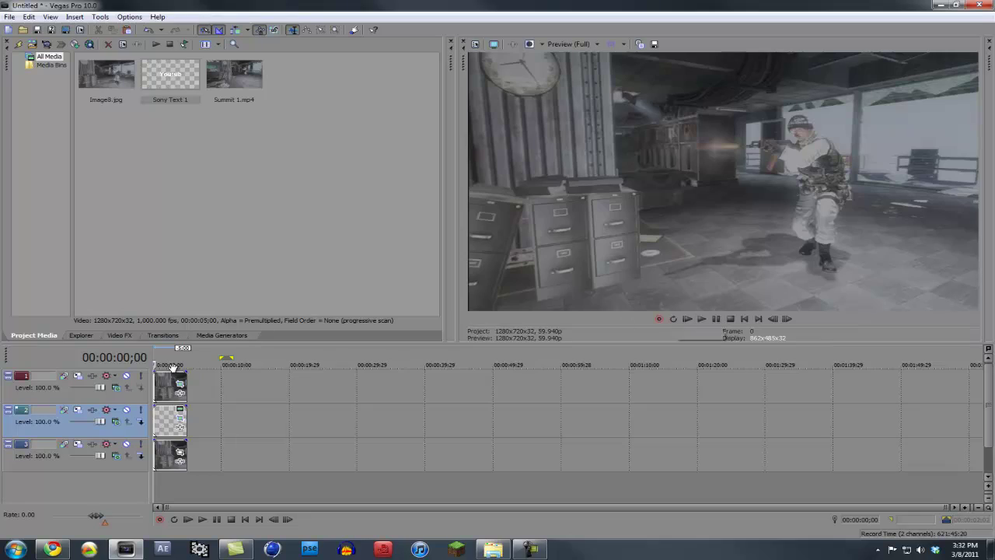
click(181, 423)
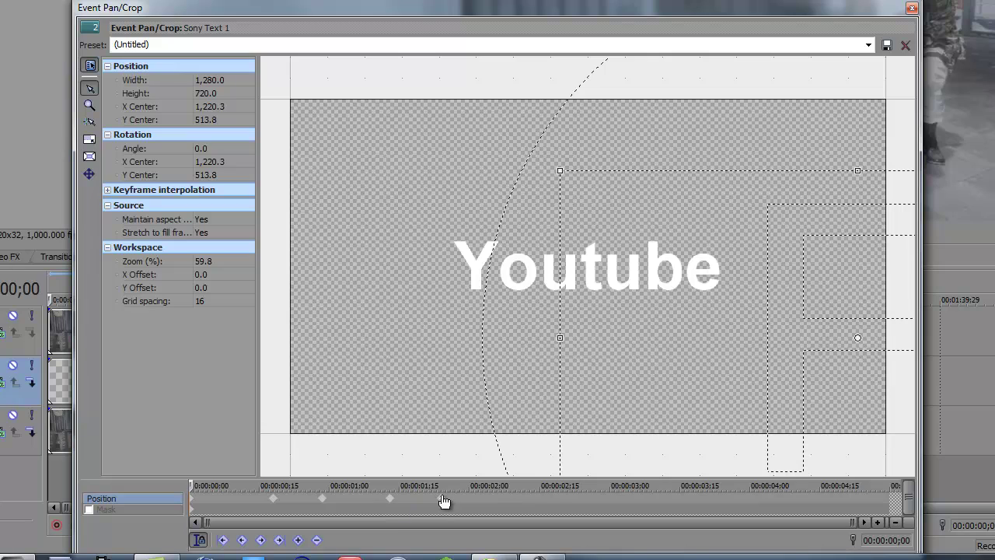
double_click(757, 500)
drag(390, 498, 584, 499)
drag(324, 500, 429, 500)
mouse_move(272, 499)
mouse_down()
mouse_move(304, 501)
mouse_move(289, 499)
mouse_up()
drag(426, 499, 452, 499)
drag(585, 499, 569, 500)
click(912, 8)
click(202, 519)
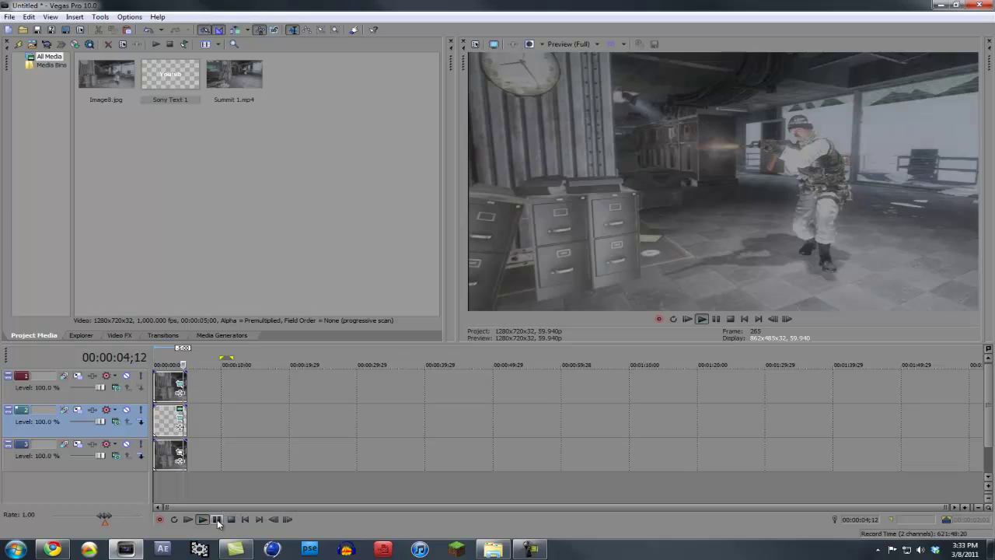
click(217, 520)
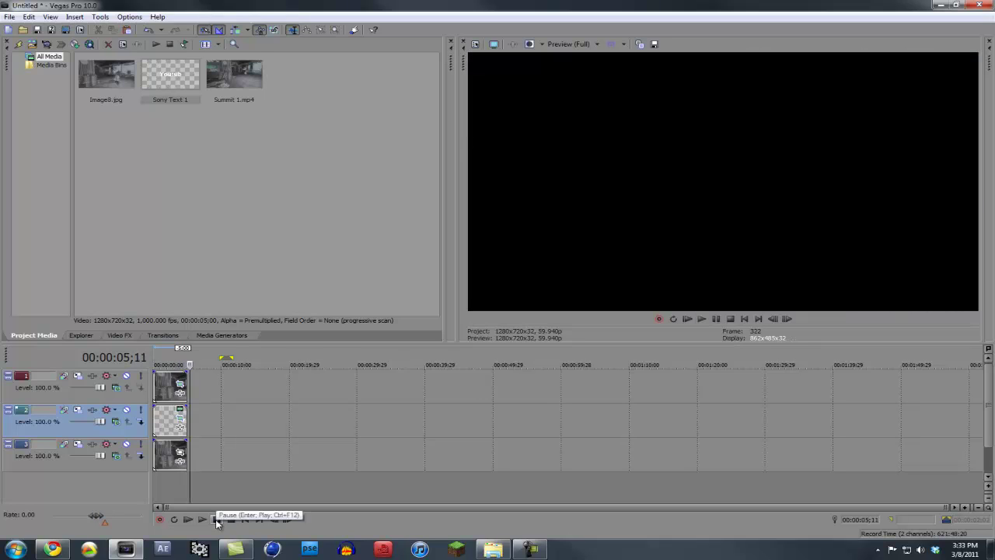